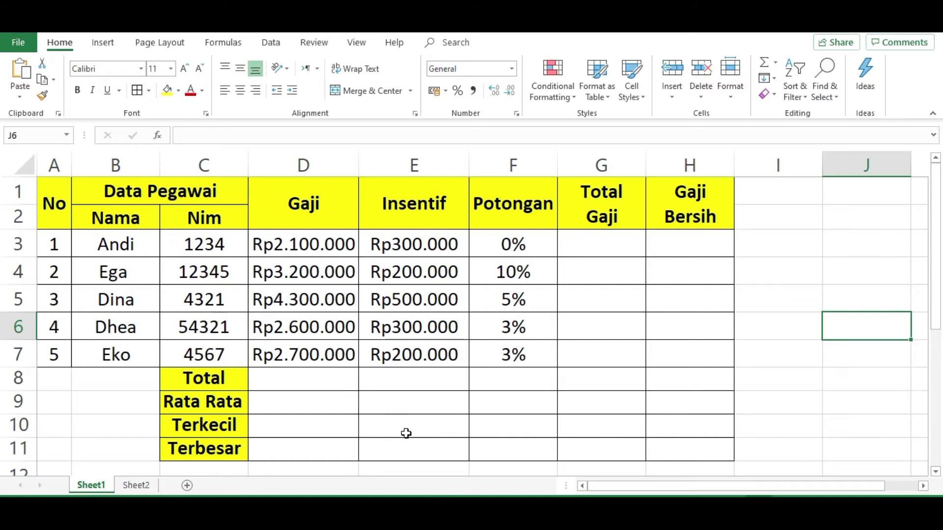
pyautogui.click(400, 428)
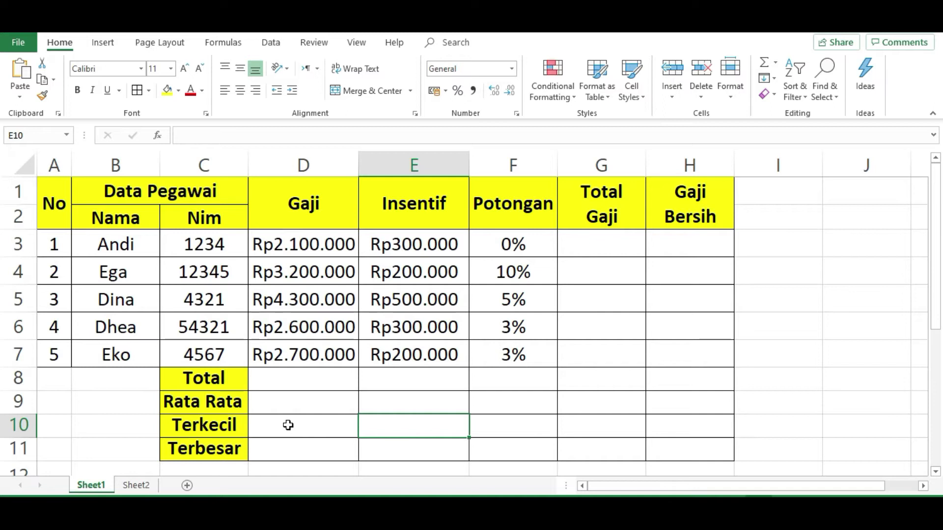
pyautogui.click(280, 450)
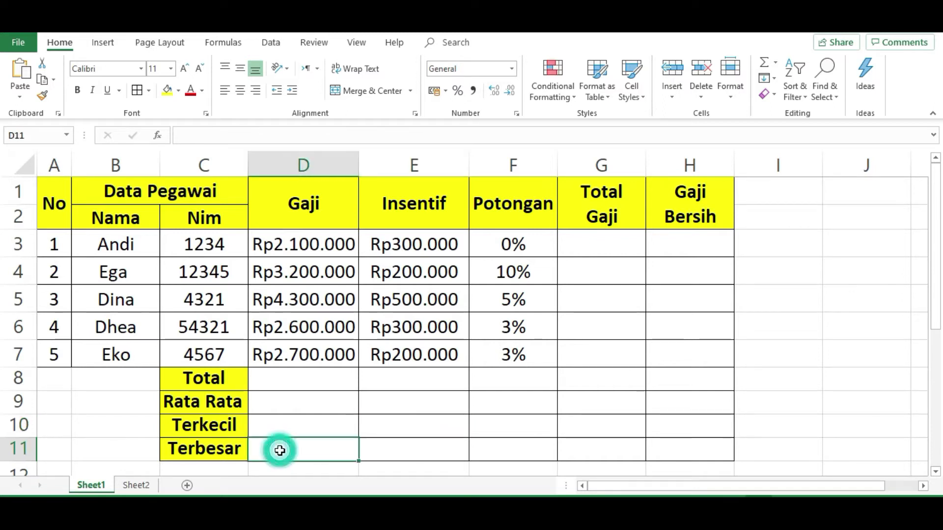
pyautogui.click(390, 448)
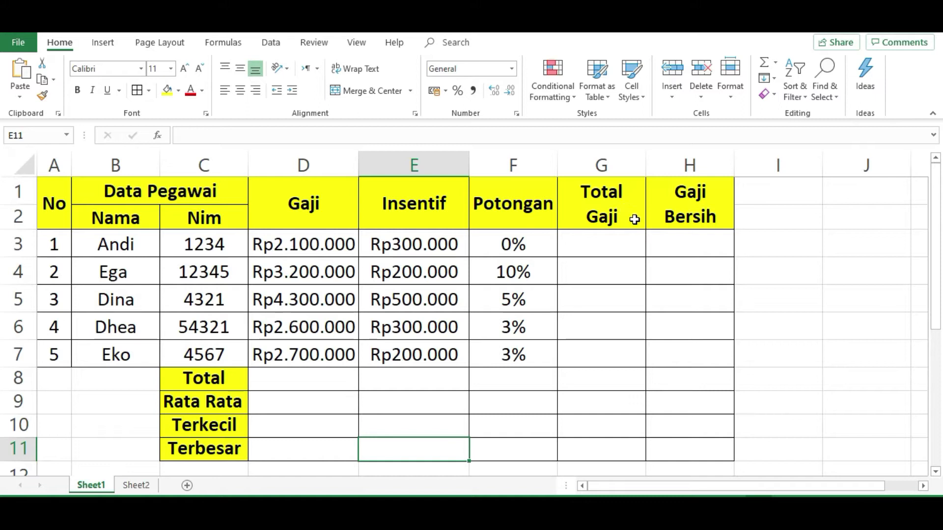
# Step: Start a formula with an equals sign in the first employee's Total Gaji cell, G3
pyautogui.click(608, 247)
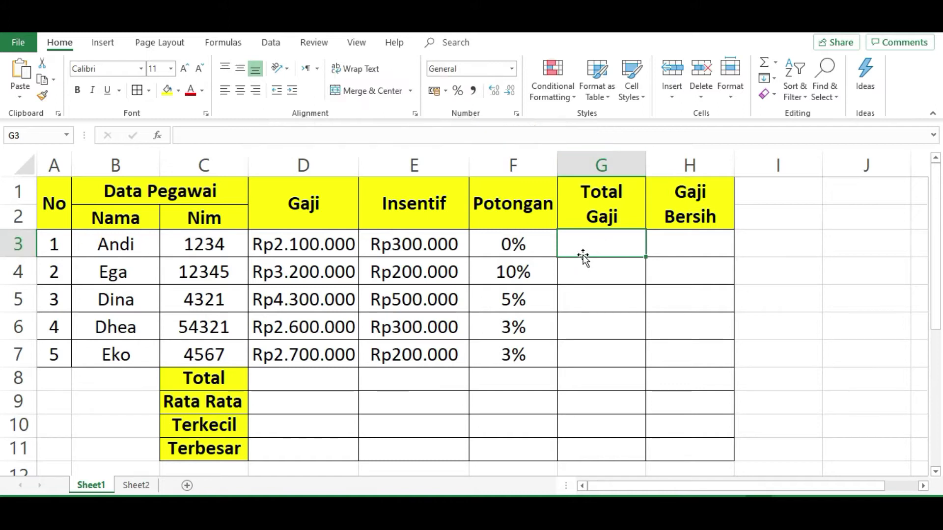
pyautogui.click(595, 247)
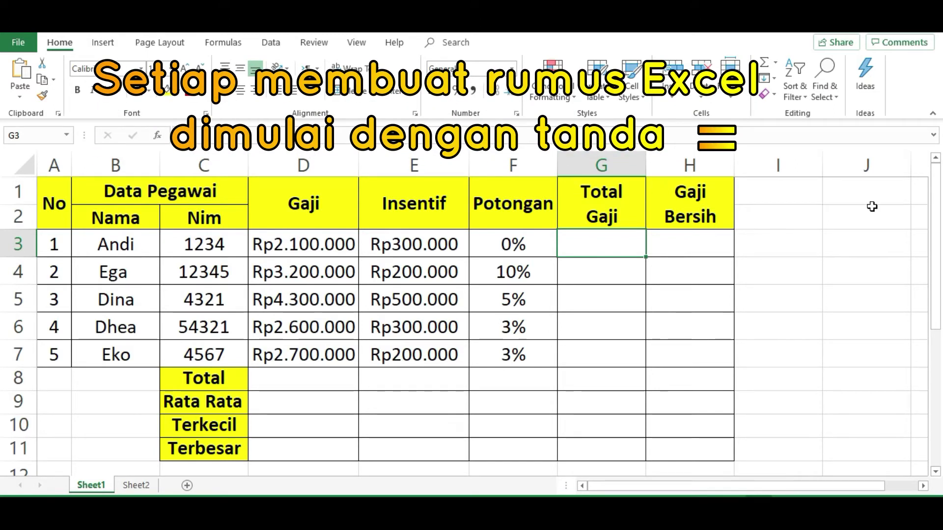
pyautogui.doubleClick(594, 244)
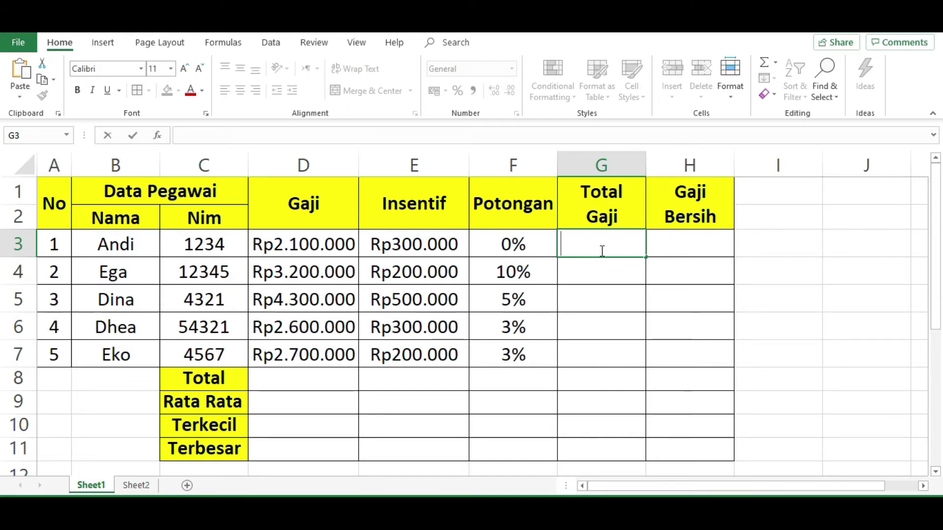
pyautogui.write('=')
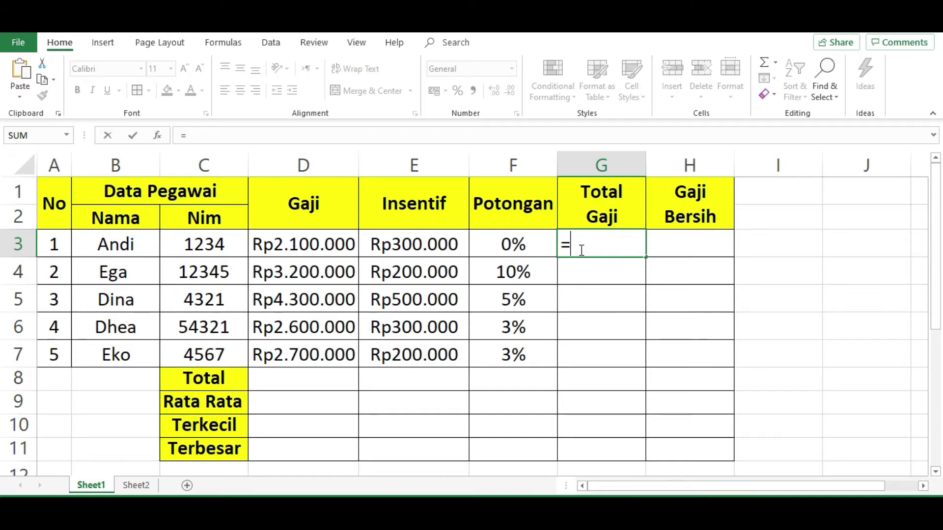
pyautogui.click(753, 269)
pyautogui.click(837, 217)
pyautogui.click(859, 290)
pyautogui.click(800, 350)
pyautogui.click(783, 235)
pyautogui.click(879, 265)
pyautogui.click(717, 305)
pyautogui.click(833, 373)
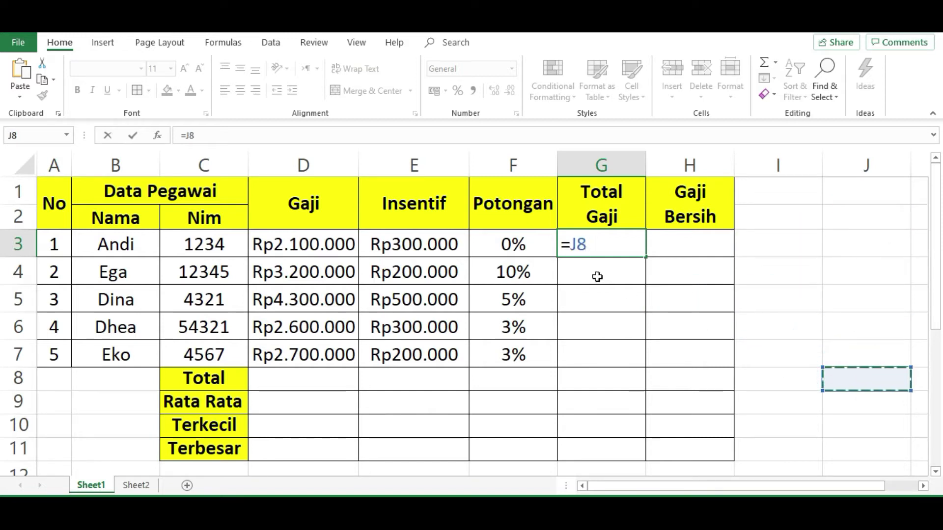
pyautogui.click(604, 239)
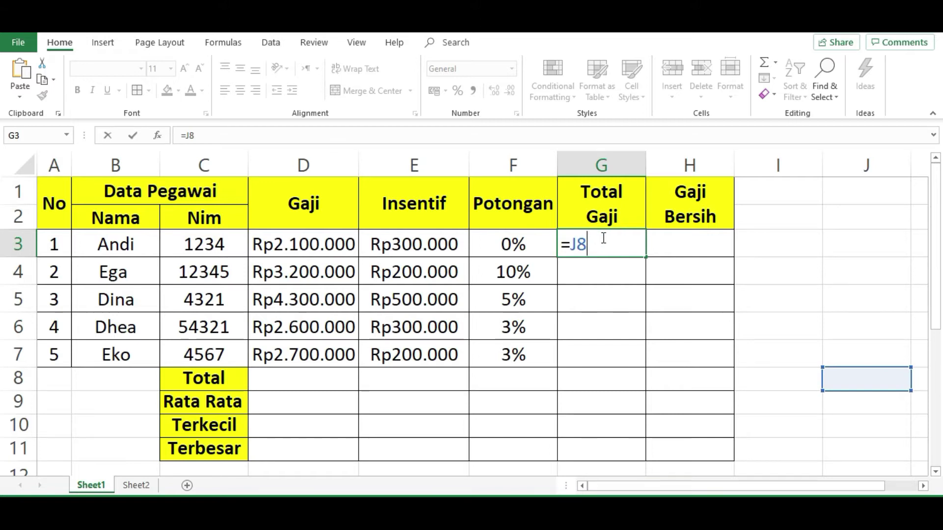
pyautogui.press('BackSpace')
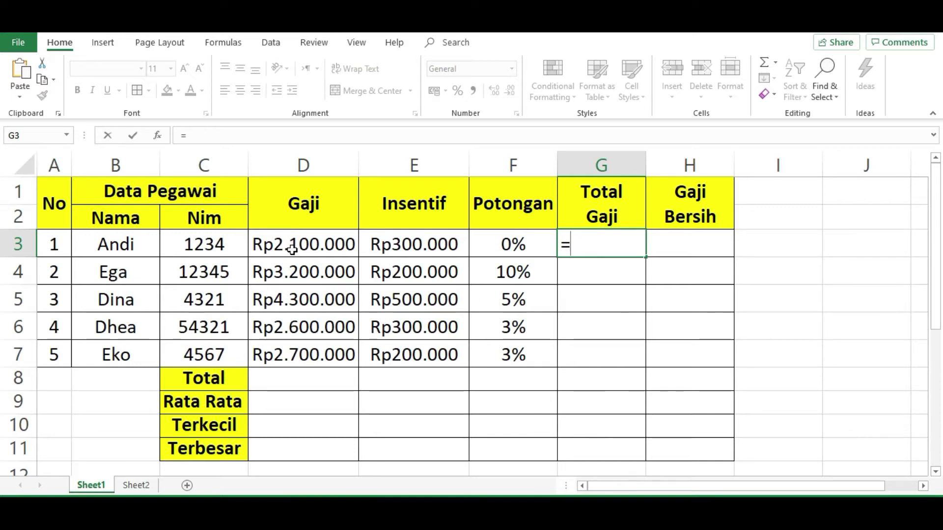
# Step: Complete the formula in G3 as =d3+e3 to add the first employee's Gaji and Insentif
pyautogui.write('d3')
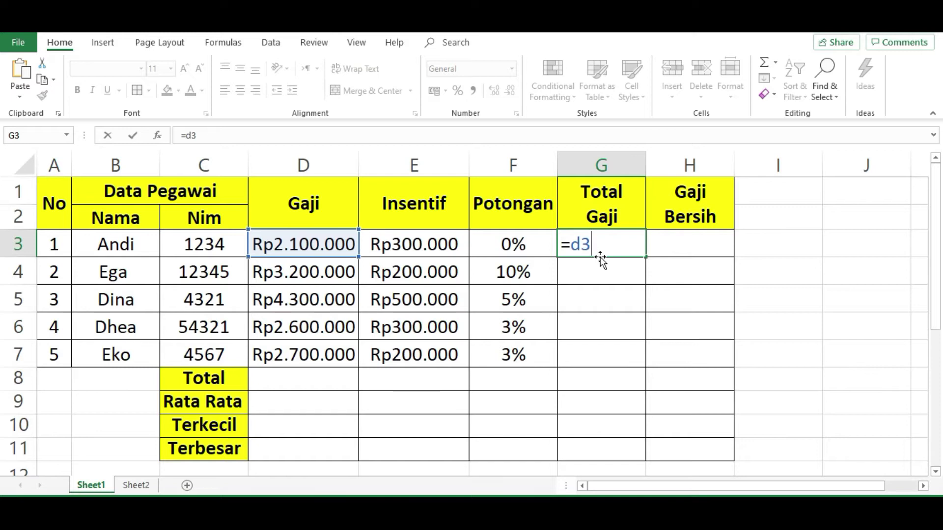
pyautogui.write('+')
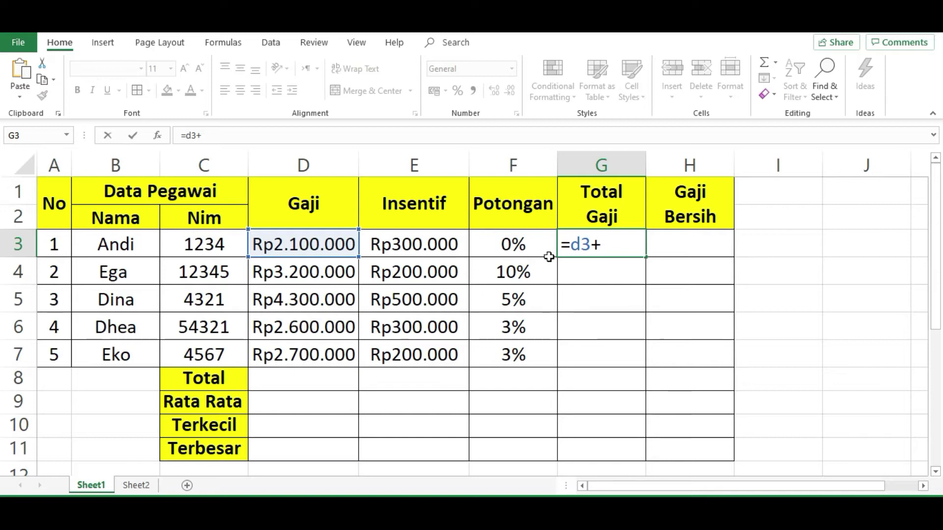
pyautogui.write('e3')
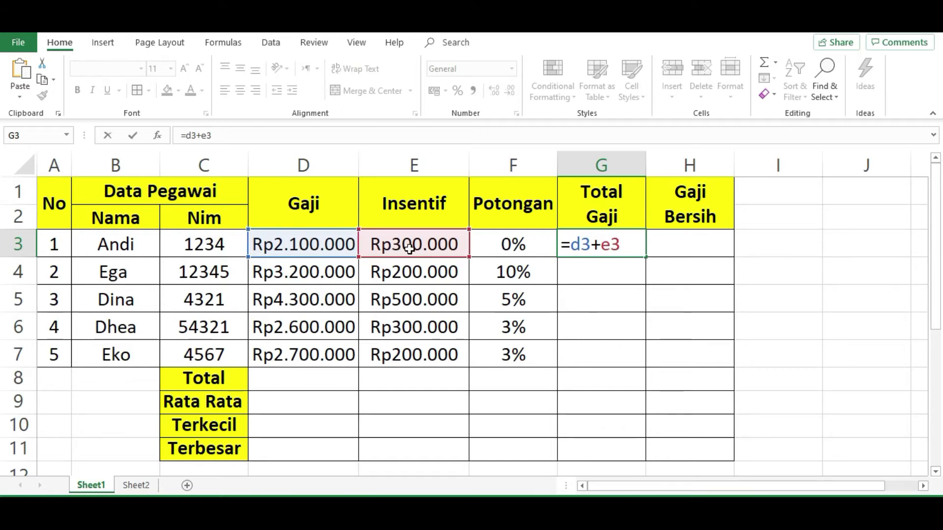
pyautogui.click(629, 243)
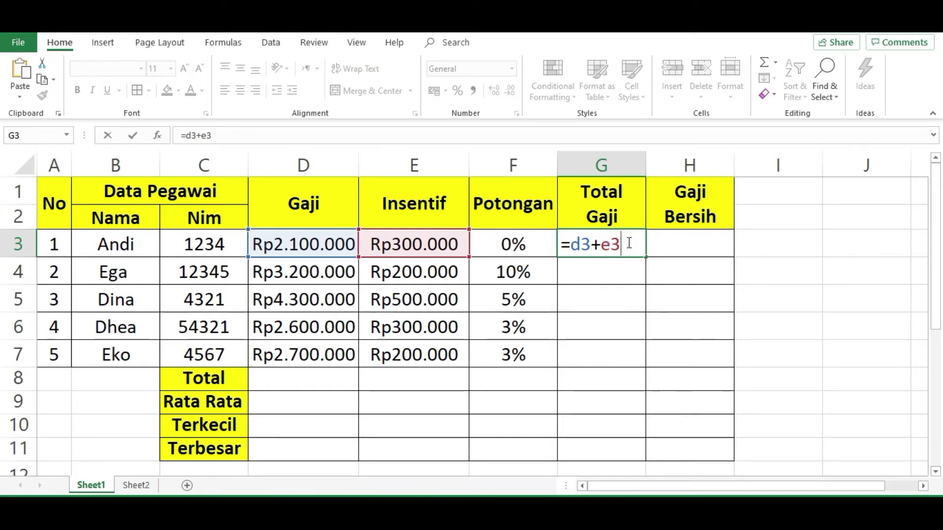
pyautogui.press('Return')
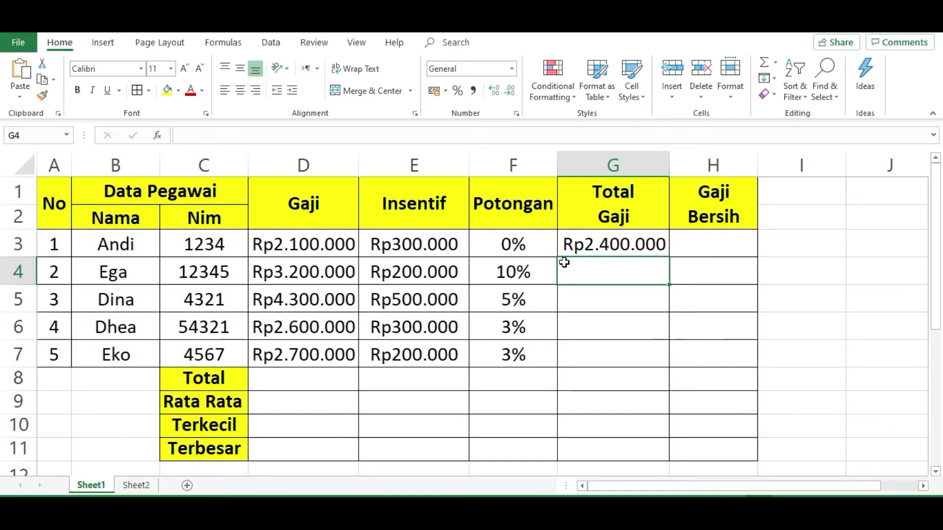
# Step: Enter the formula =D4+E4 in G4 to calculate the second employee's Total Gaji
pyautogui.doubleClick(577, 274)
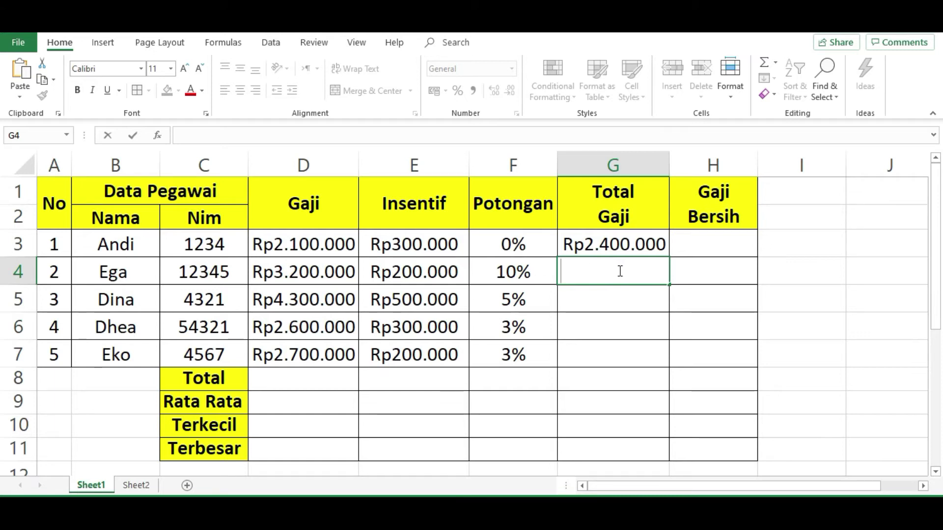
pyautogui.write('=')
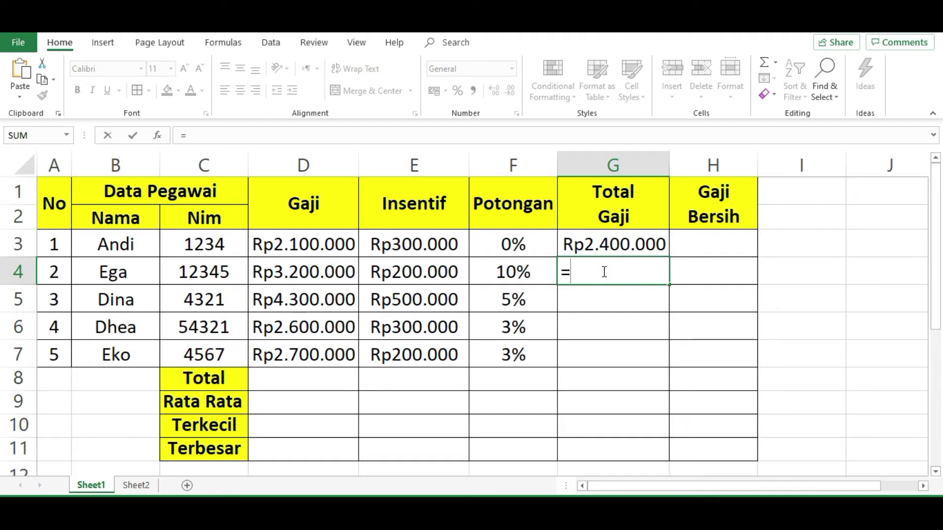
pyautogui.click(307, 274)
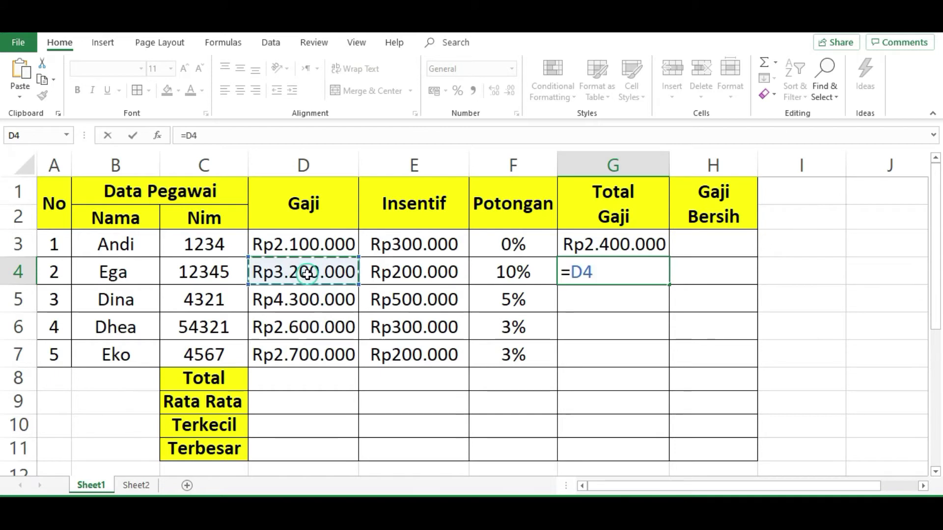
pyautogui.write('+')
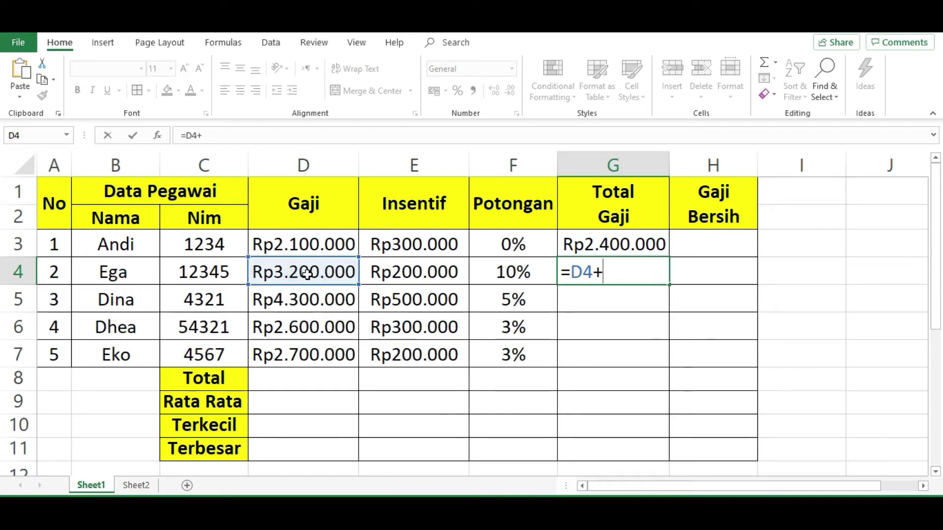
pyautogui.click(414, 272)
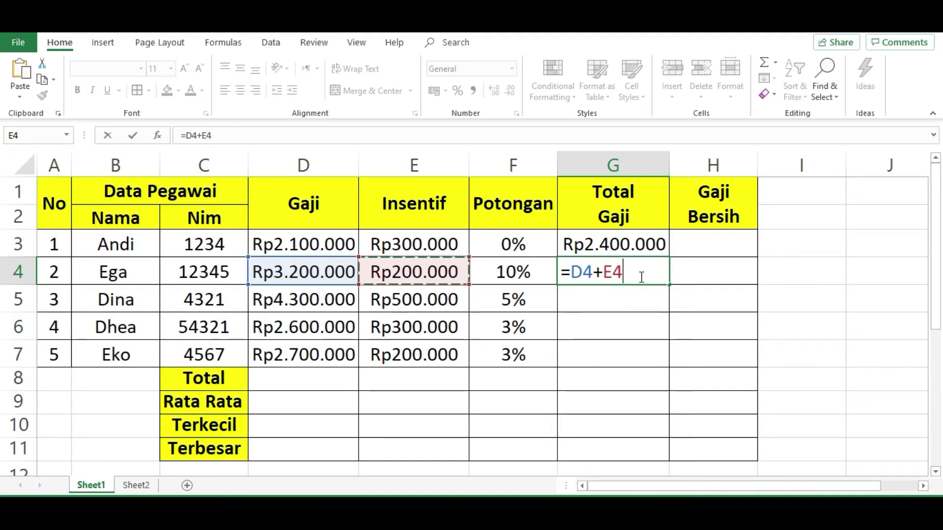
pyautogui.press('Return')
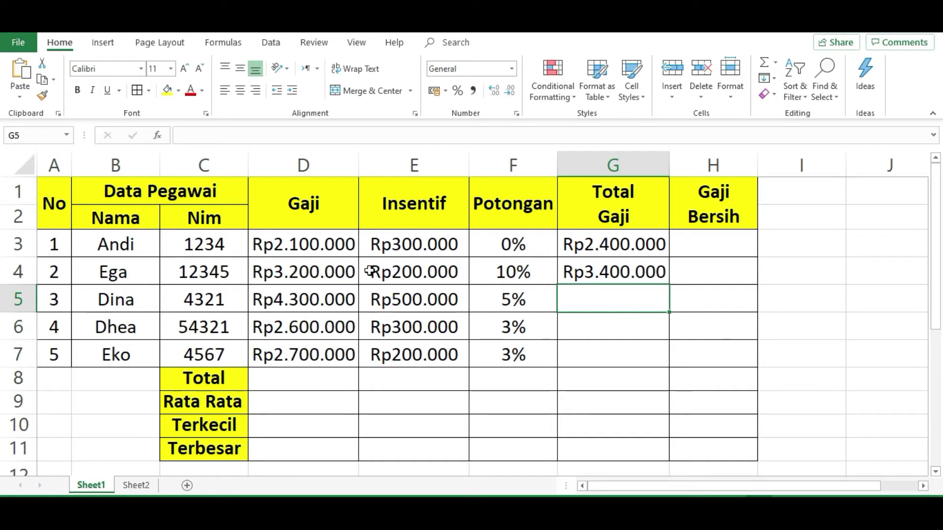
# Step: Fill the Total Gaji formula from G3 down through G7 for all remaining employees
pyautogui.click(623, 244)
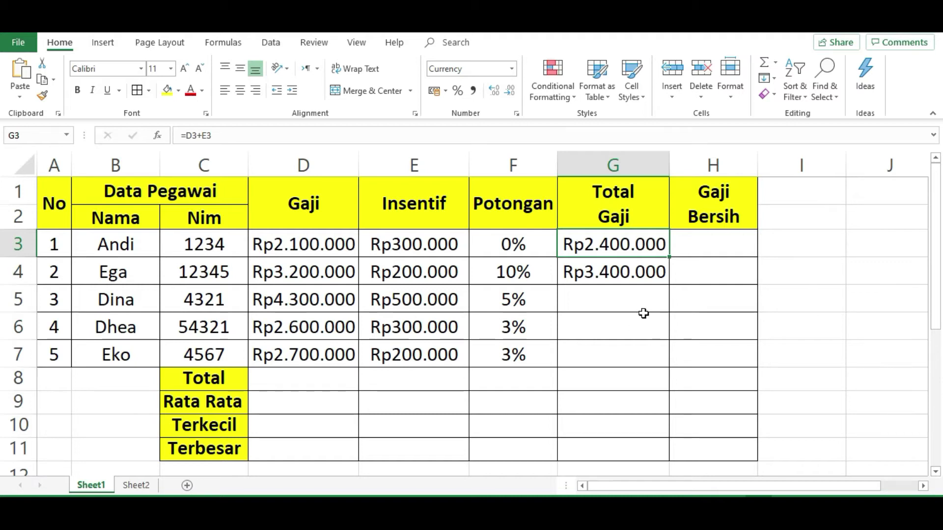
pyautogui.click(602, 290)
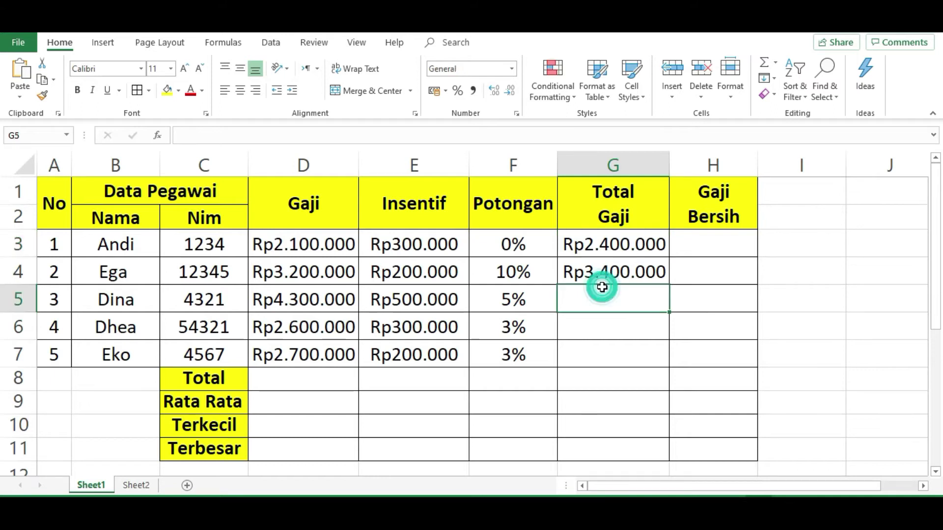
pyautogui.click(593, 248)
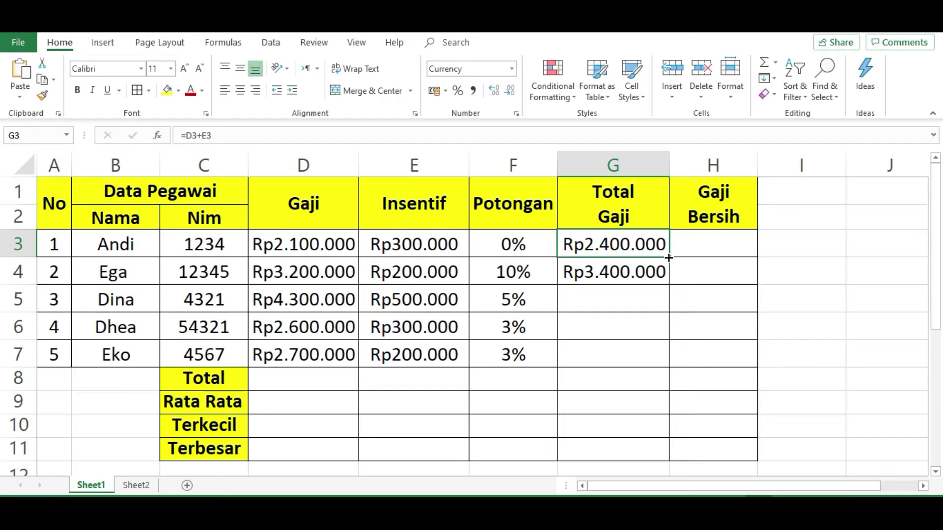
pyautogui.click(669, 258)
pyautogui.moveTo(666, 261); pyautogui.dragTo(662, 368)
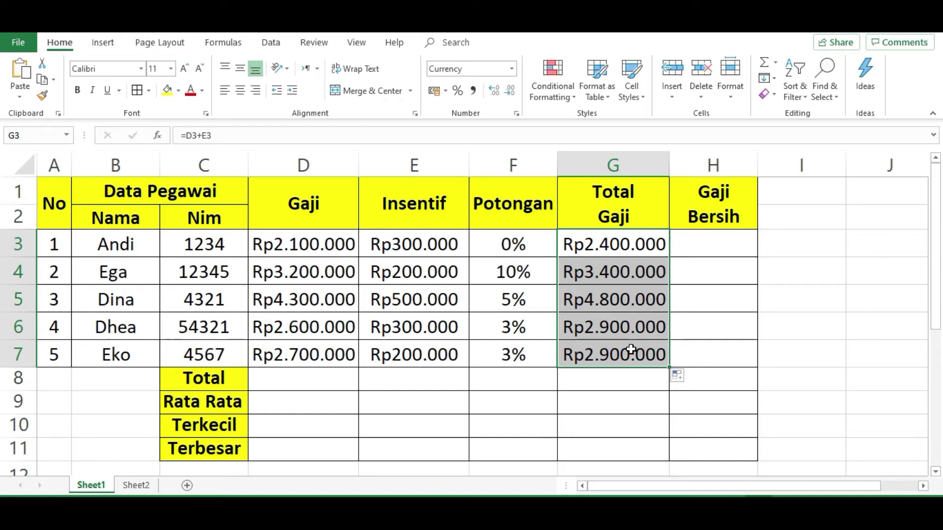
pyautogui.click(638, 244)
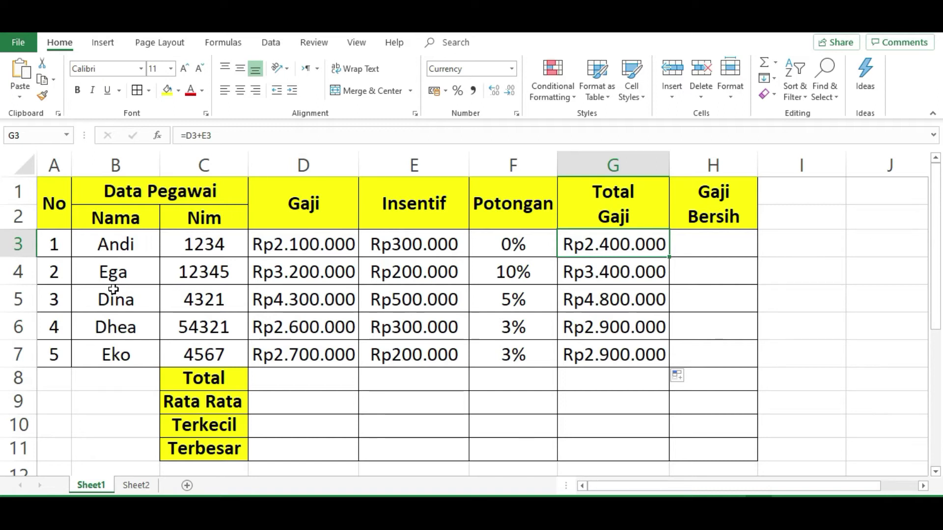
pyautogui.click(22, 271)
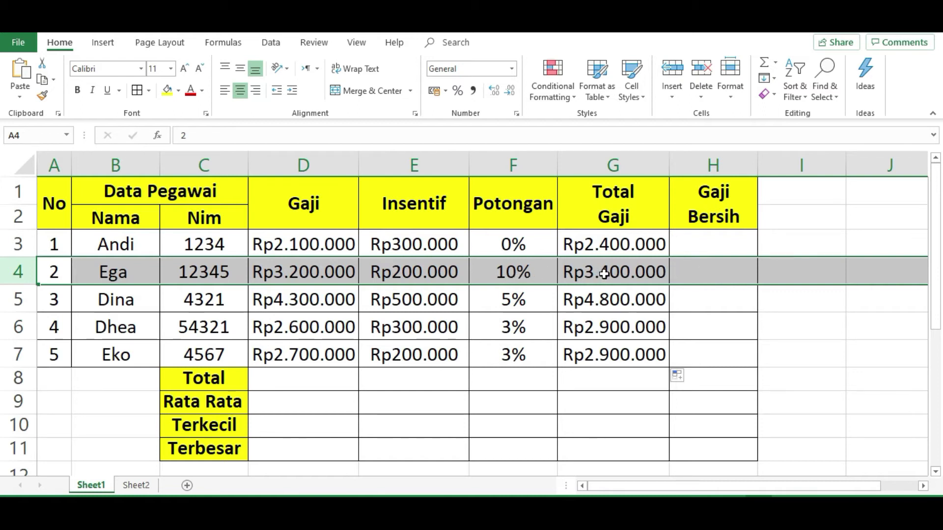
pyautogui.click(686, 273)
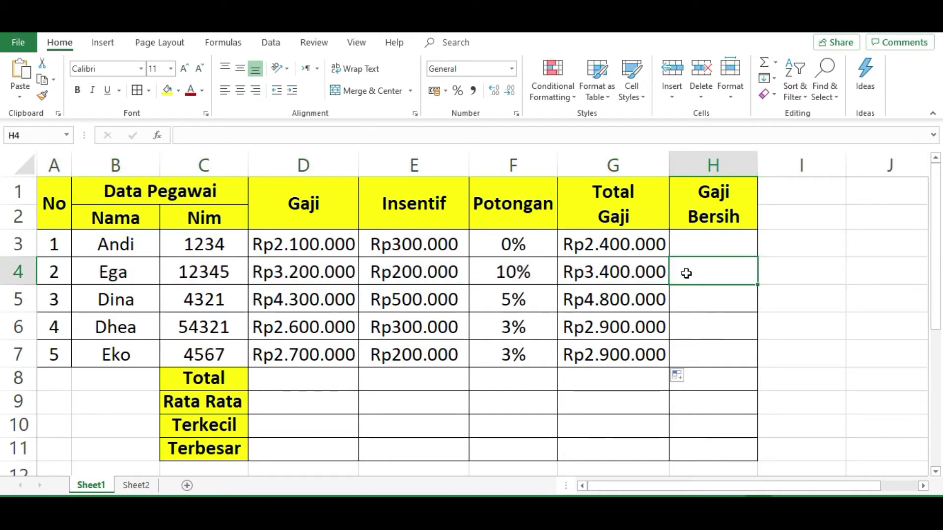
pyautogui.click(685, 247)
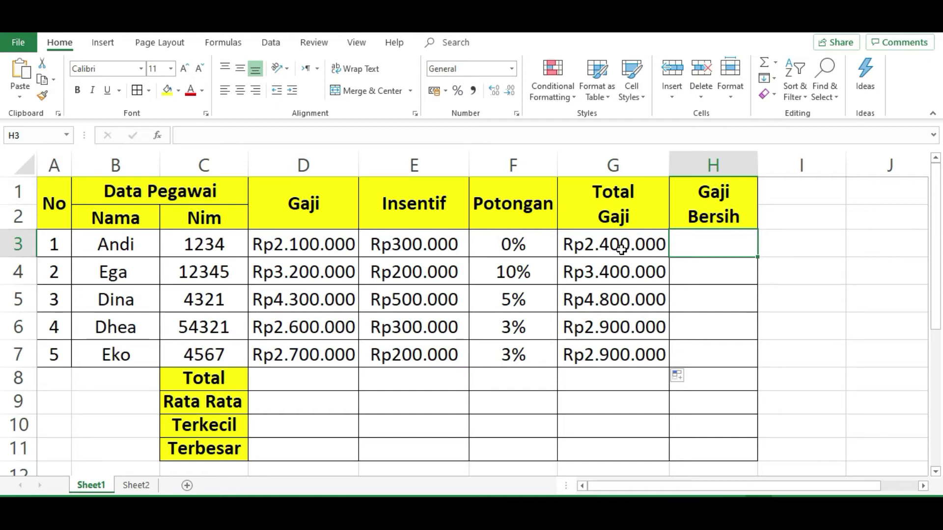
pyautogui.click(521, 274)
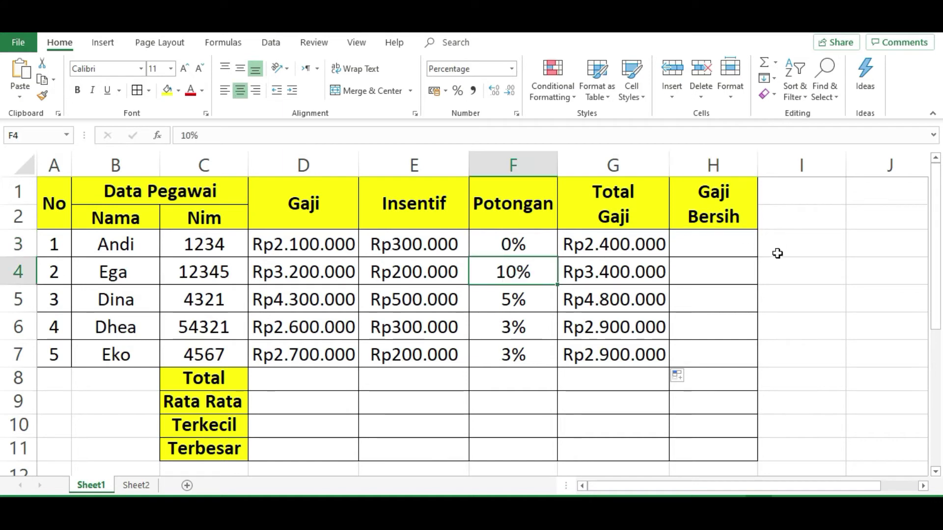
# Step: Enter the formula =G3-(G3*F3) in H3 to calculate the first employee's Gaji Bersih after Potongan
pyautogui.click(696, 244)
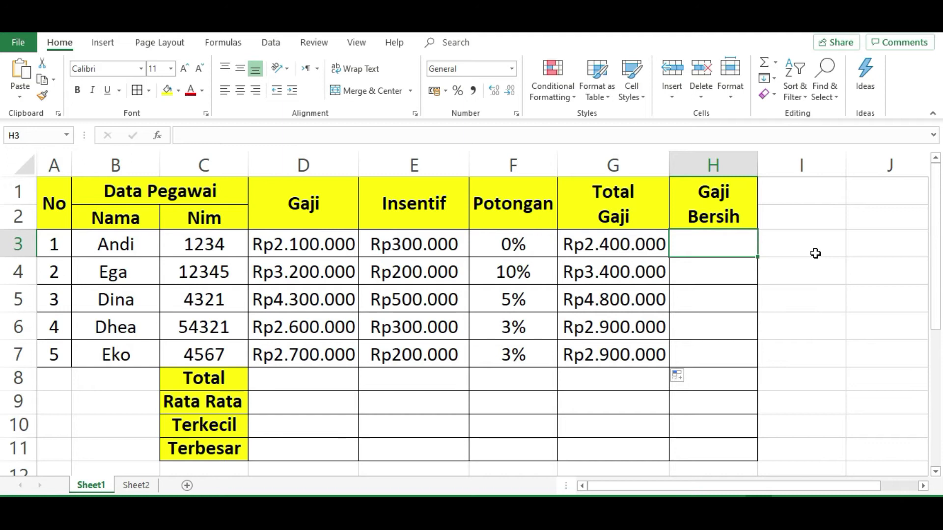
pyautogui.write('=')
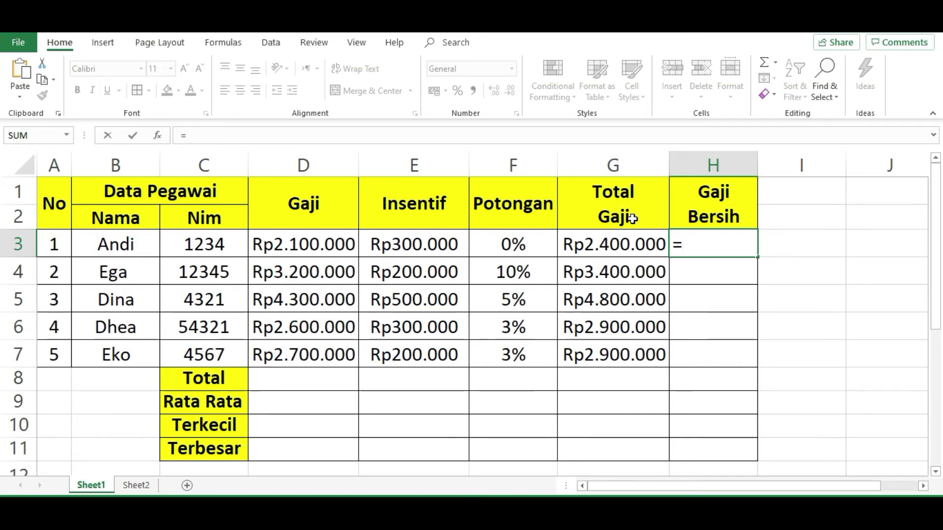
pyautogui.click(593, 249)
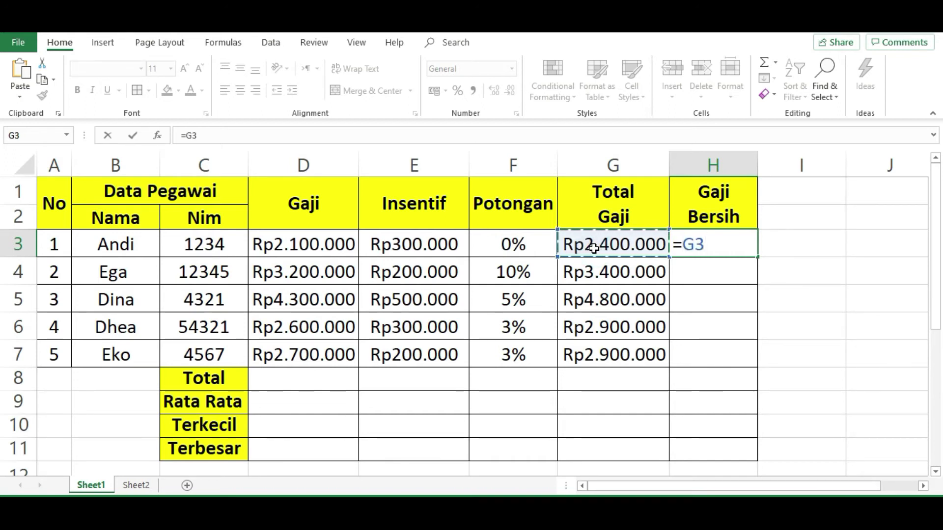
pyautogui.write('-')
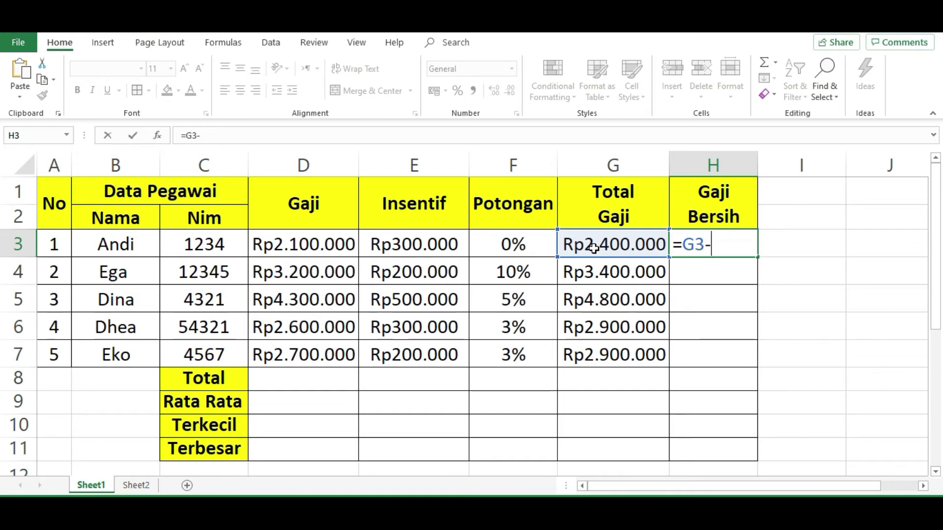
pyautogui.write('(')
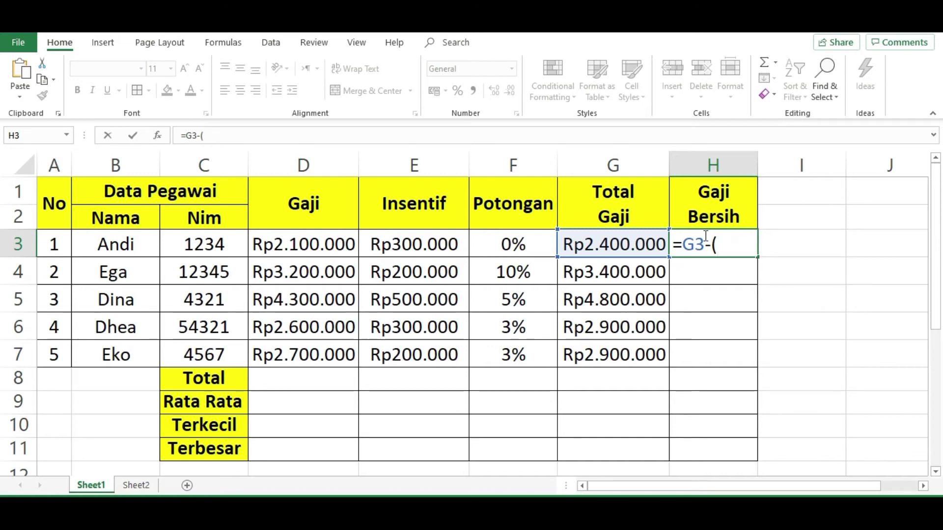
pyautogui.click(601, 246)
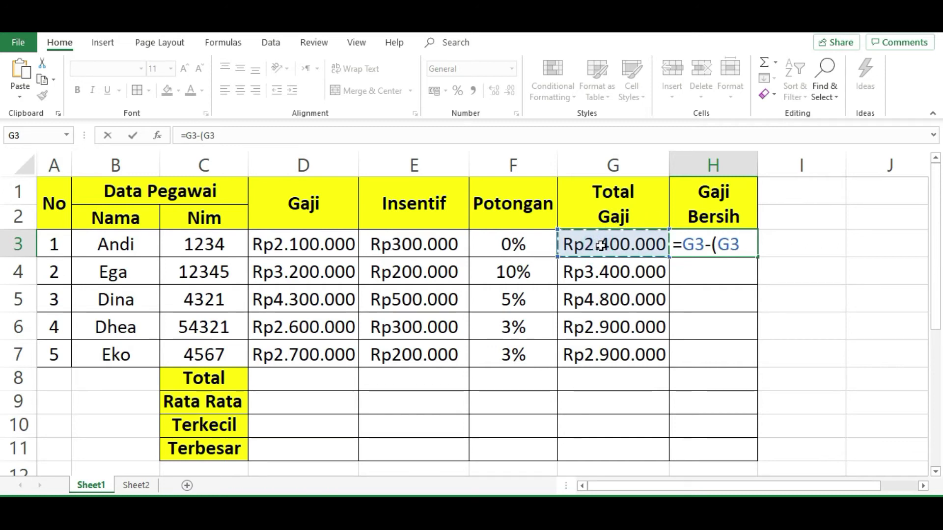
pyautogui.write('*')
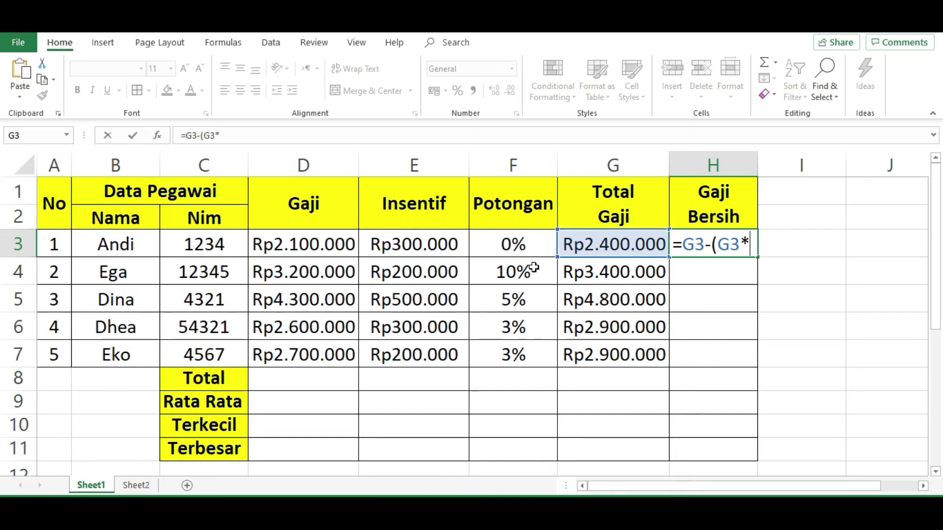
pyautogui.click(517, 247)
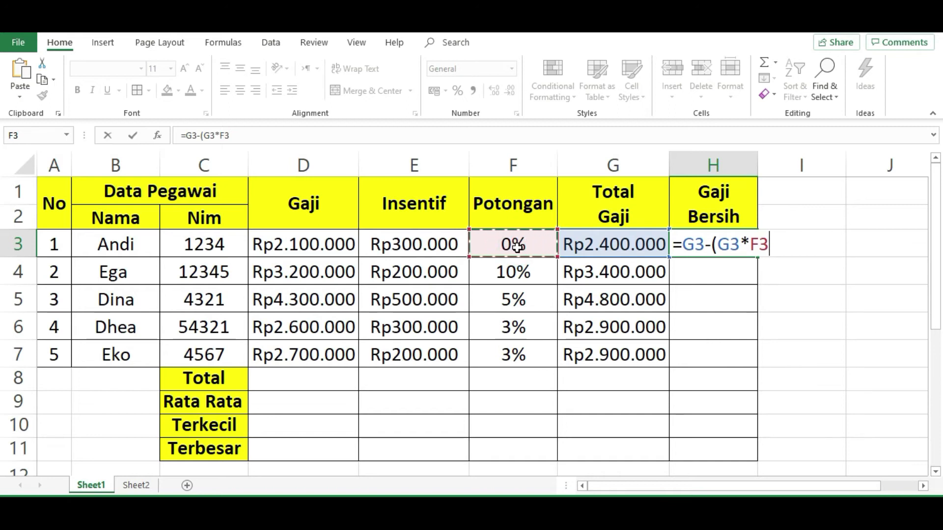
pyautogui.write(')')
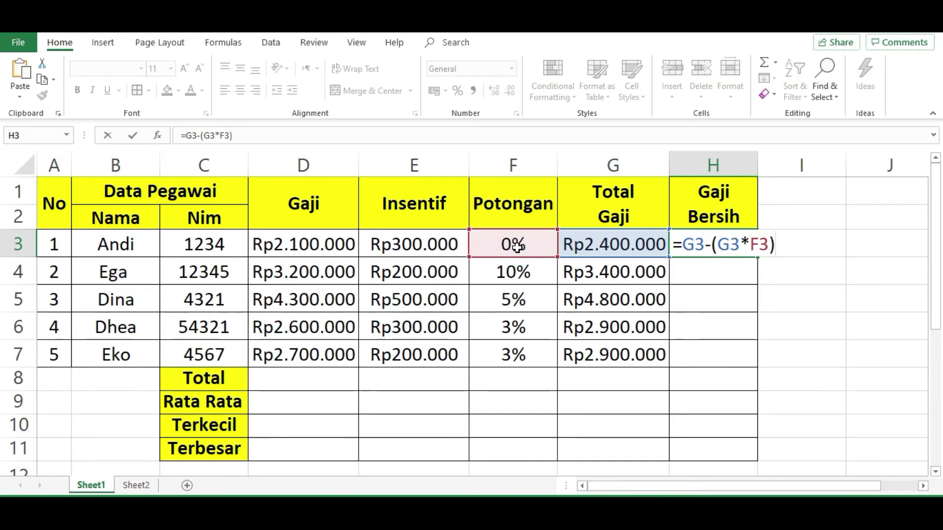
pyautogui.press('Return')
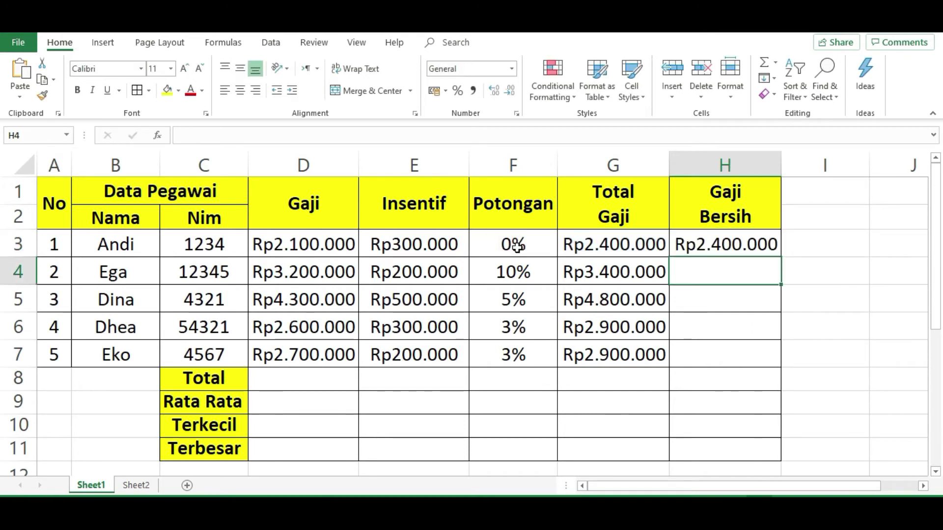
# Step: Fill the Gaji Bersih formula from H3 down through H7 for the remaining employees
pyautogui.click(726, 244)
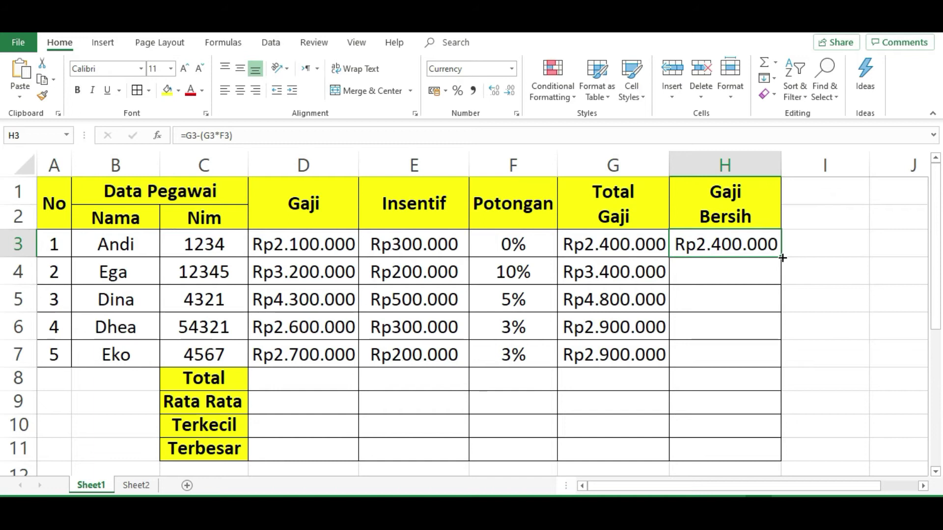
pyautogui.moveTo(782, 257); pyautogui.dragTo(773, 366)
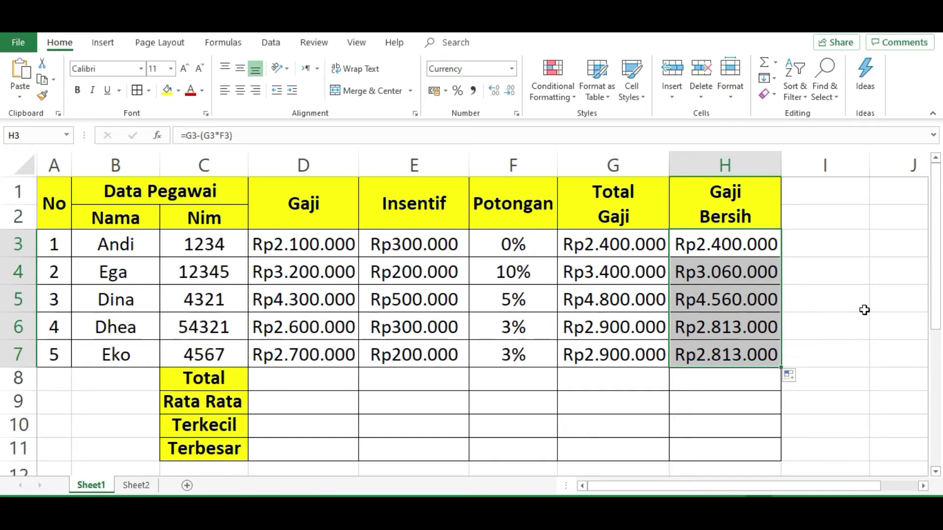
pyautogui.doubleClick(766, 275)
pyautogui.click(825, 243)
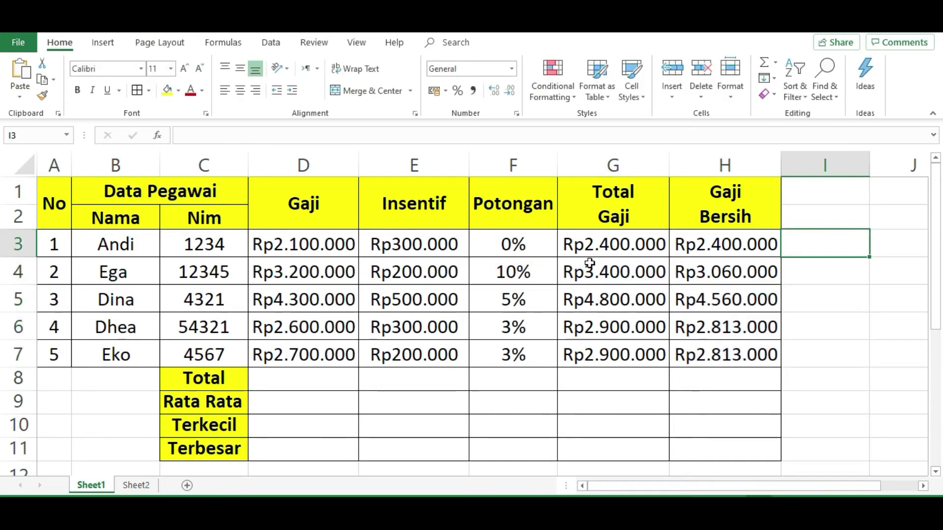
# Step: Enter the formula =SUM(D3:D7) in D8 to total the Gaji column
pyautogui.click(308, 380)
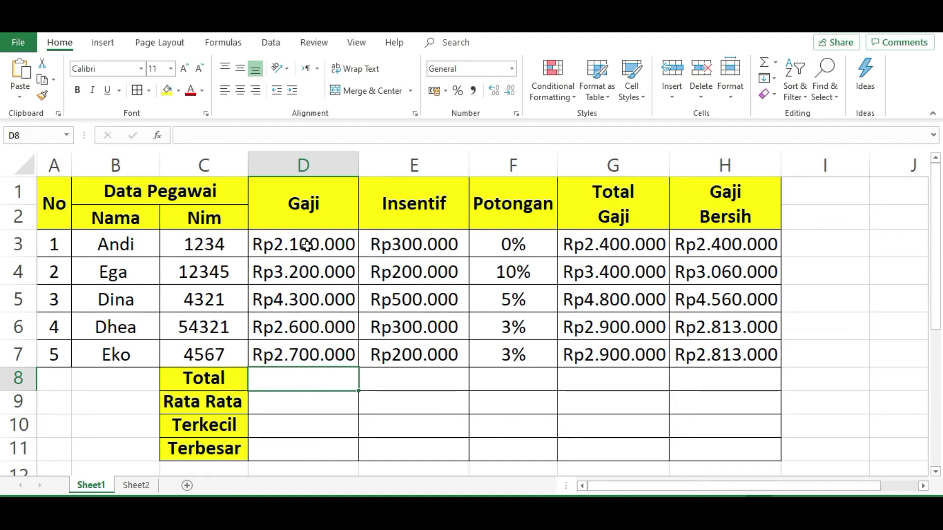
pyautogui.moveTo(307, 245); pyautogui.dragTo(293, 351)
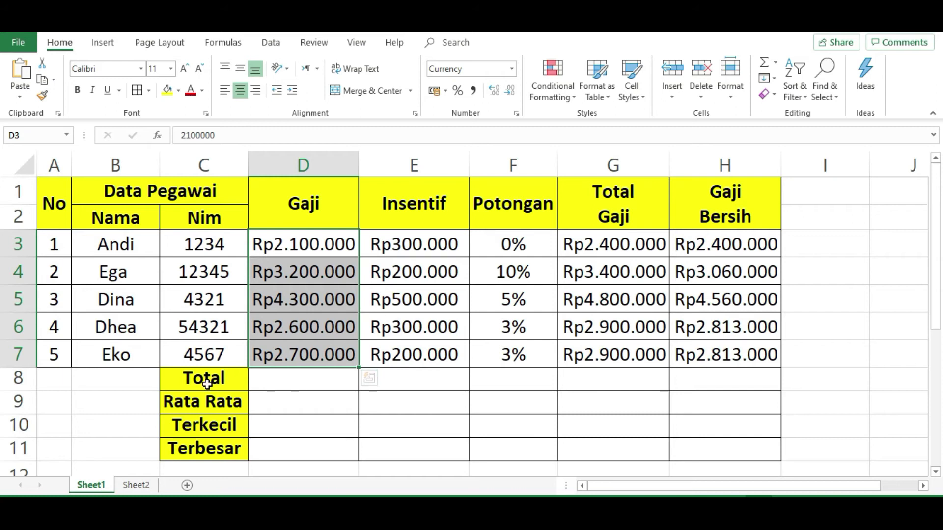
pyautogui.click(281, 378)
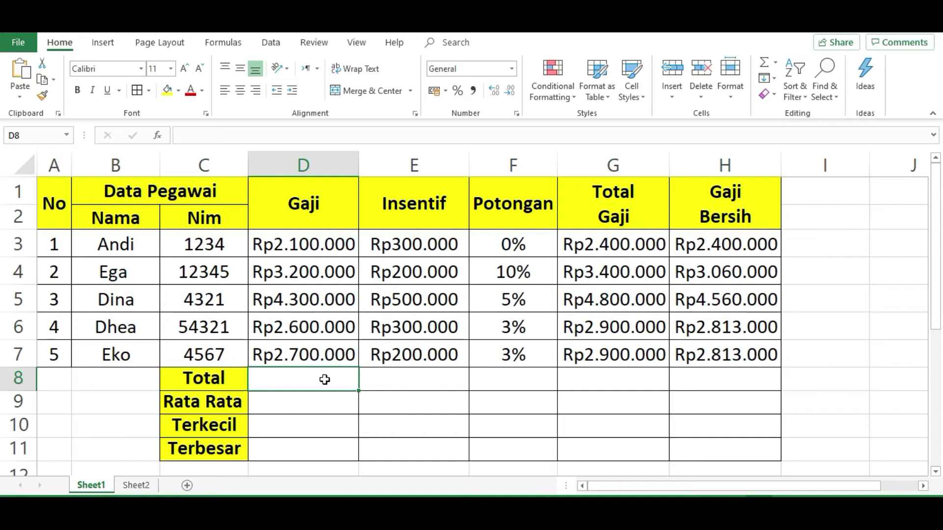
pyautogui.write('=')
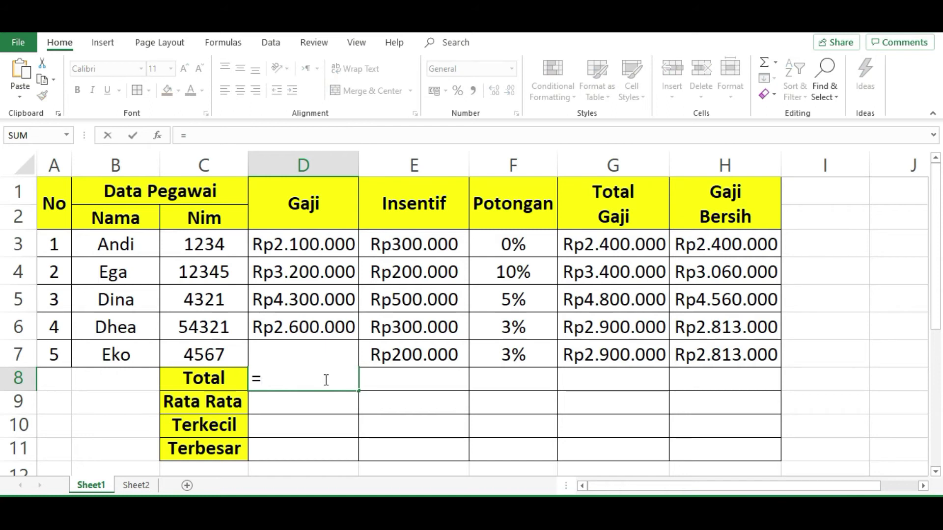
pyautogui.write('sum')
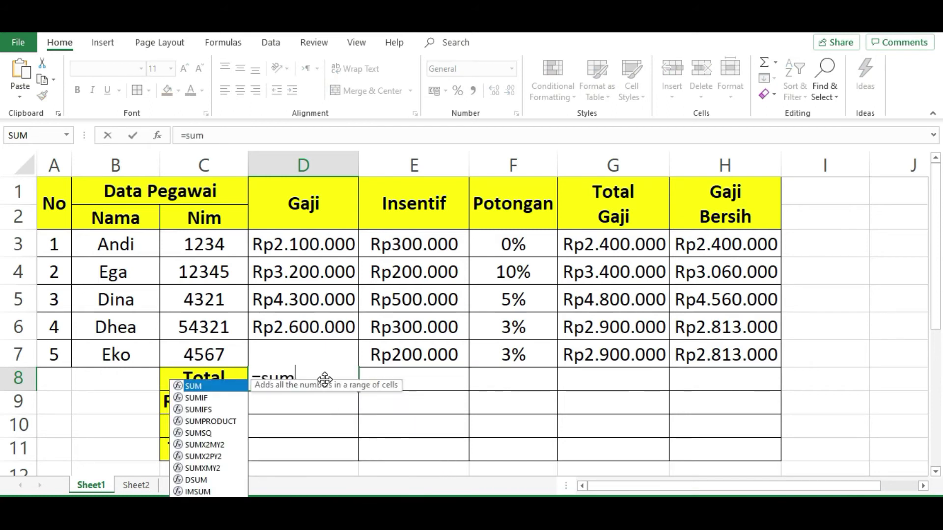
pyautogui.doubleClick(196, 385)
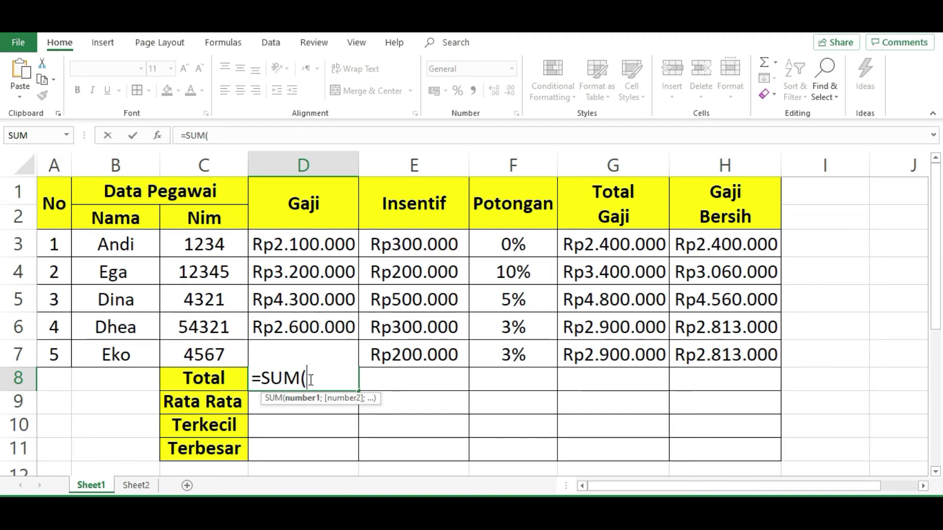
pyautogui.click(313, 244)
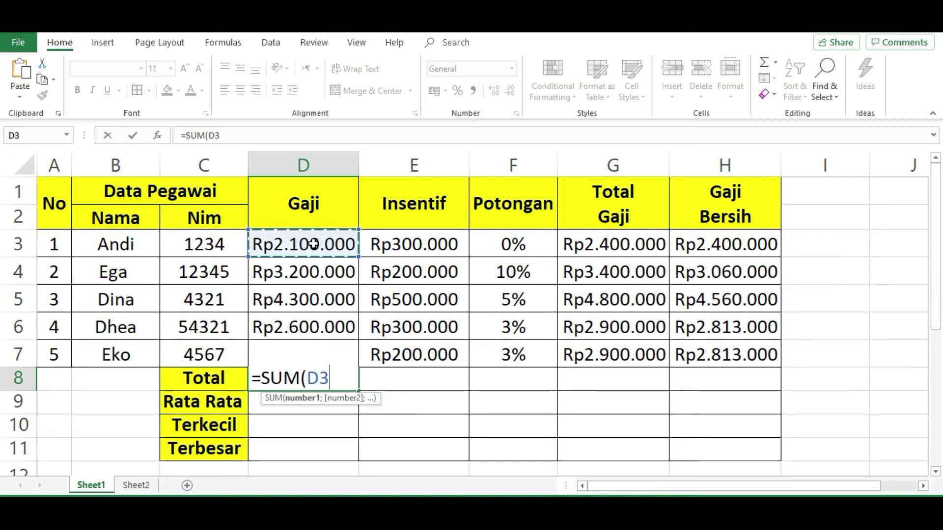
pyautogui.moveTo(313, 244); pyautogui.dragTo(307, 353)
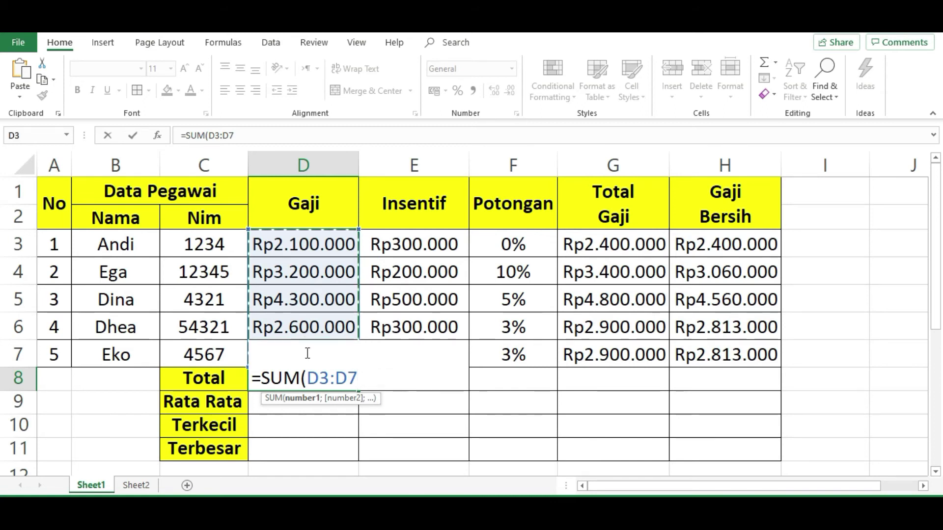
pyautogui.write(')')
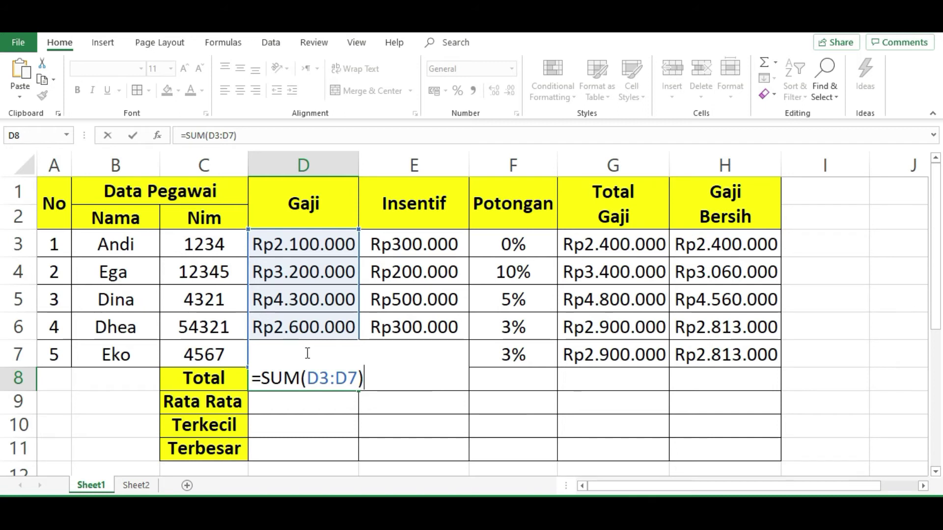
pyautogui.press('Return')
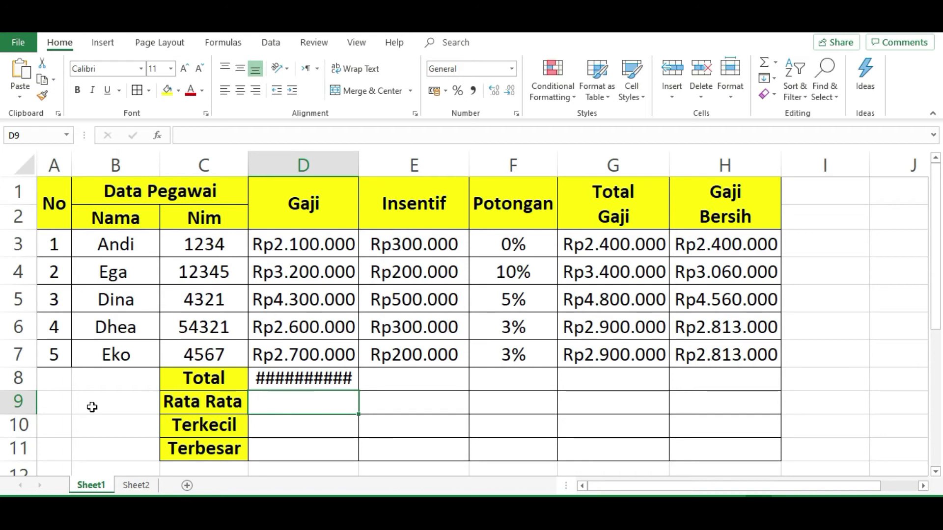
# Step: Increase the height of summary rows 8 to 11 and widen column D enough to show the full Gaji total
pyautogui.click(21, 380)
pyautogui.moveTo(21, 381); pyautogui.dragTo(20, 449)
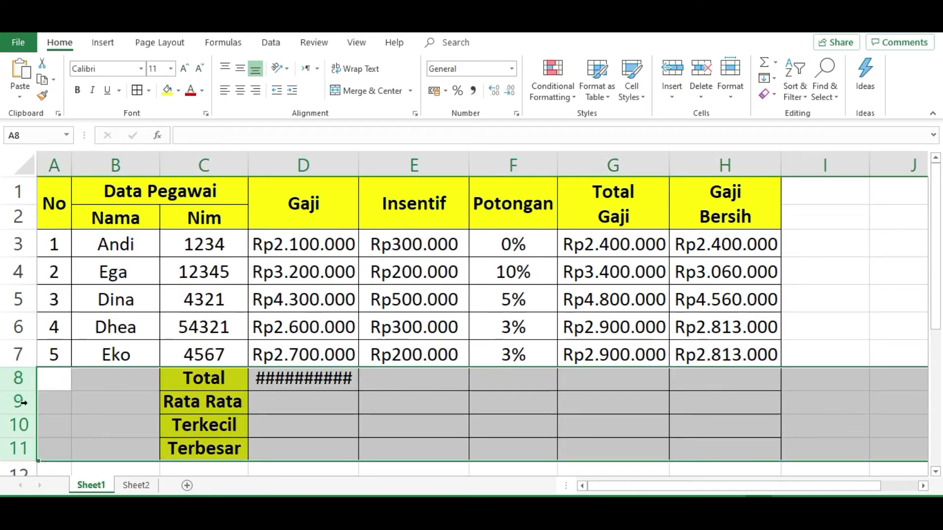
pyautogui.moveTo(25, 393); pyautogui.dragTo(25, 395)
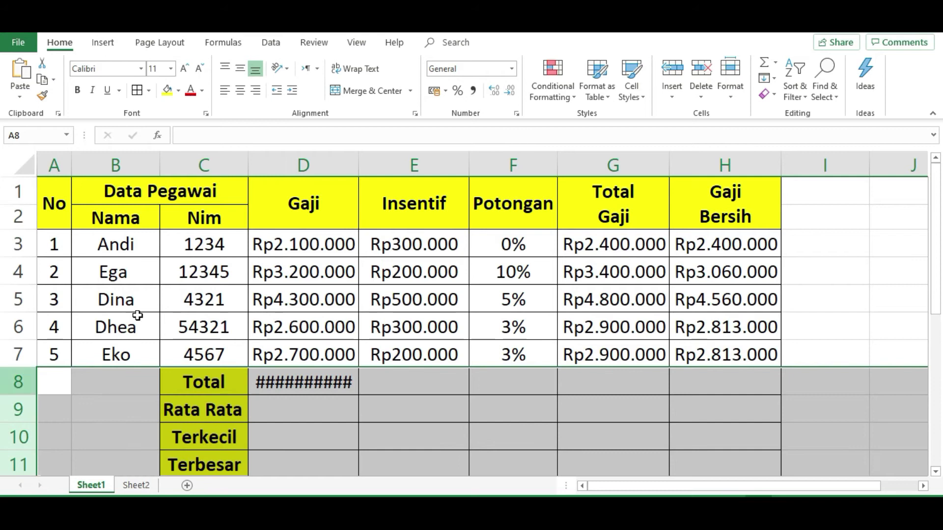
pyautogui.moveTo(358, 167); pyautogui.dragTo(375, 166)
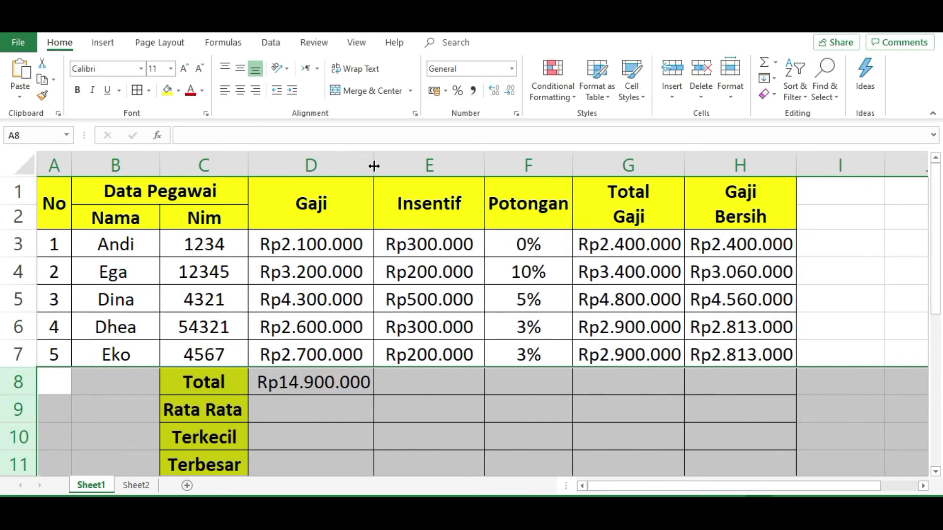
pyautogui.click(888, 318)
pyautogui.click(430, 380)
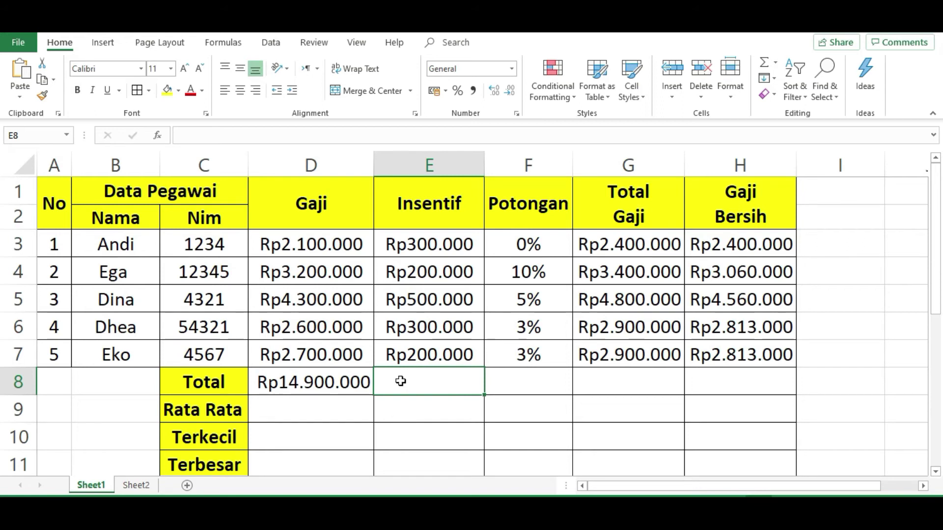
pyautogui.click(513, 383)
pyautogui.click(604, 379)
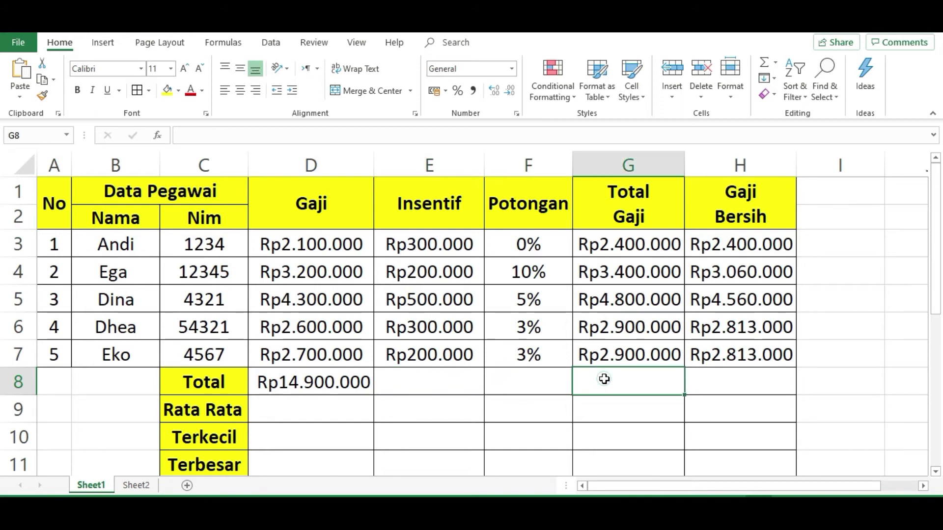
pyautogui.click(701, 381)
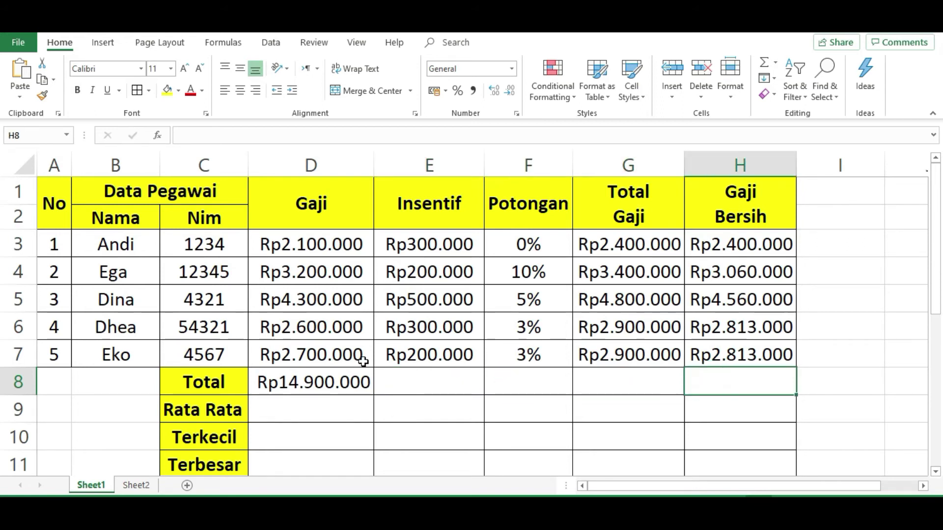
pyautogui.click(411, 386)
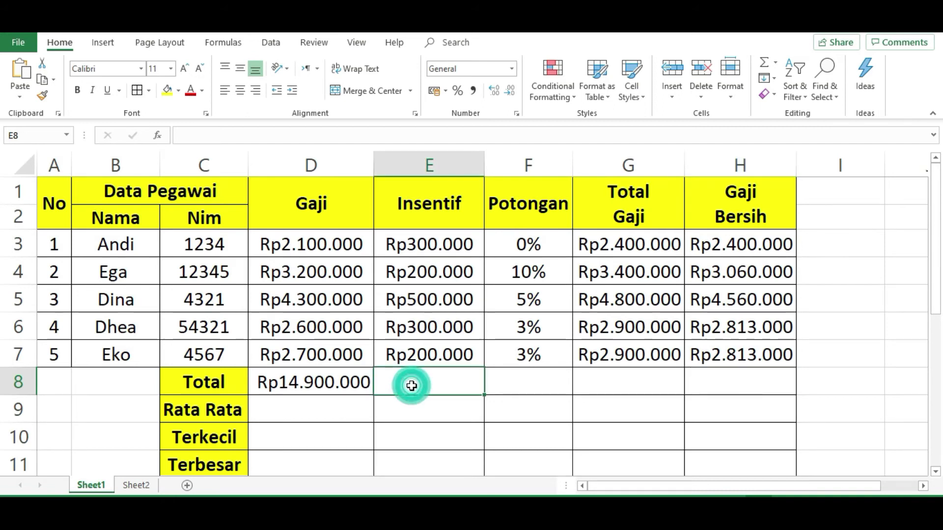
pyautogui.click(536, 379)
pyautogui.click(646, 384)
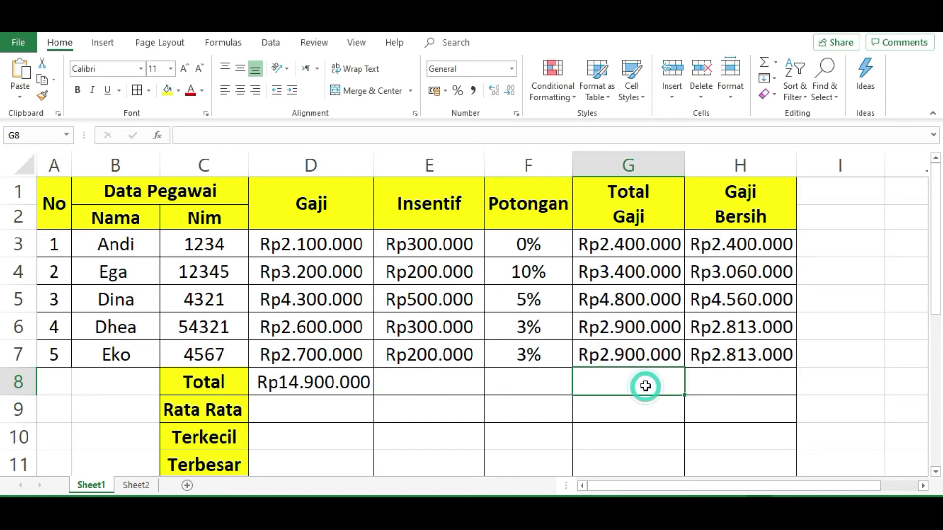
pyautogui.click(757, 385)
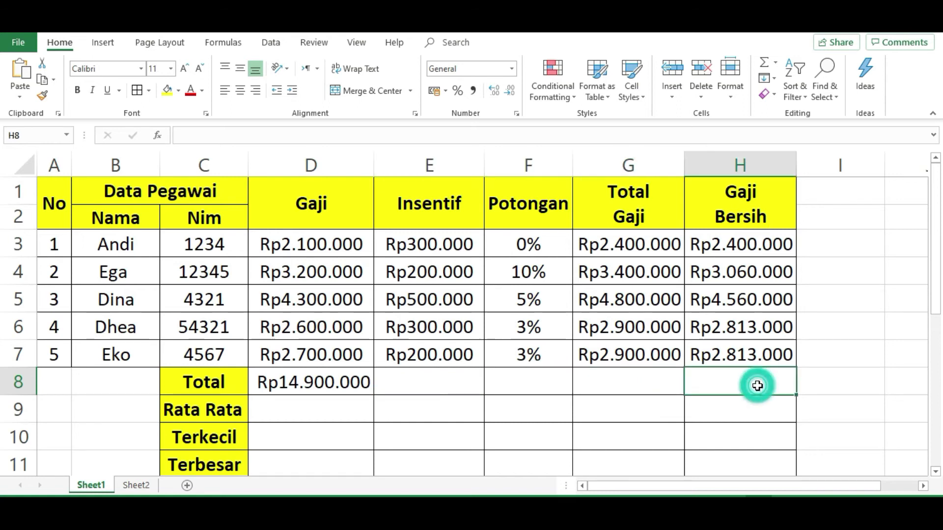
pyautogui.click(418, 379)
pyautogui.click(523, 378)
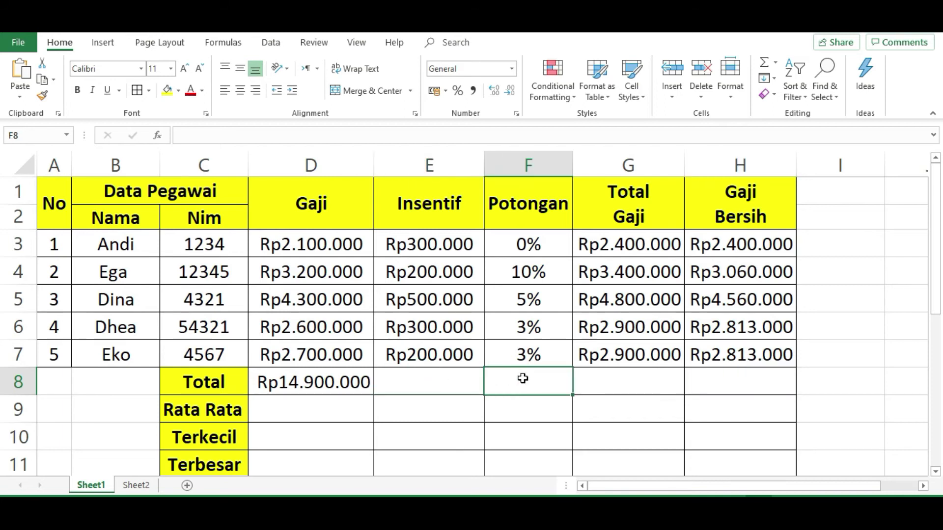
# Step: Fill the SUM formula from D8 across to H8 and widen columns G and H enough to show their full totals
pyautogui.click(316, 384)
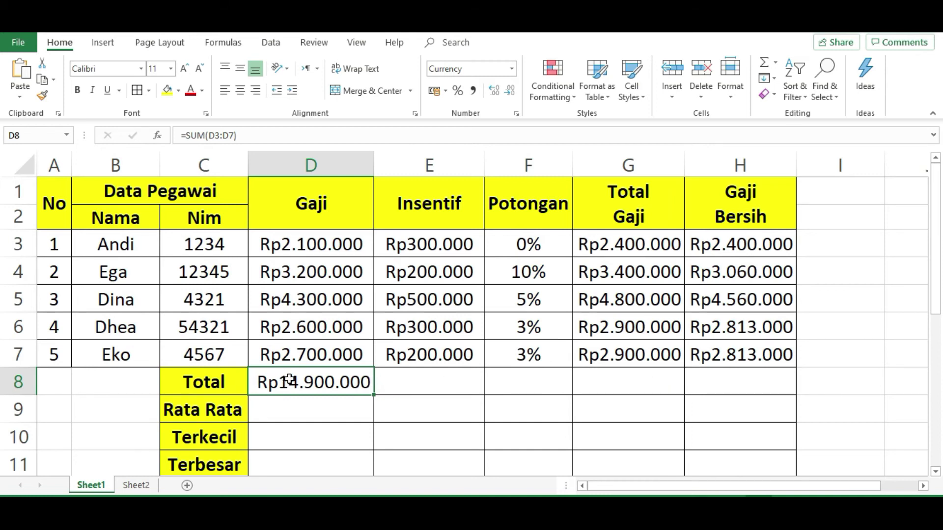
pyautogui.click(423, 391)
pyautogui.click(324, 386)
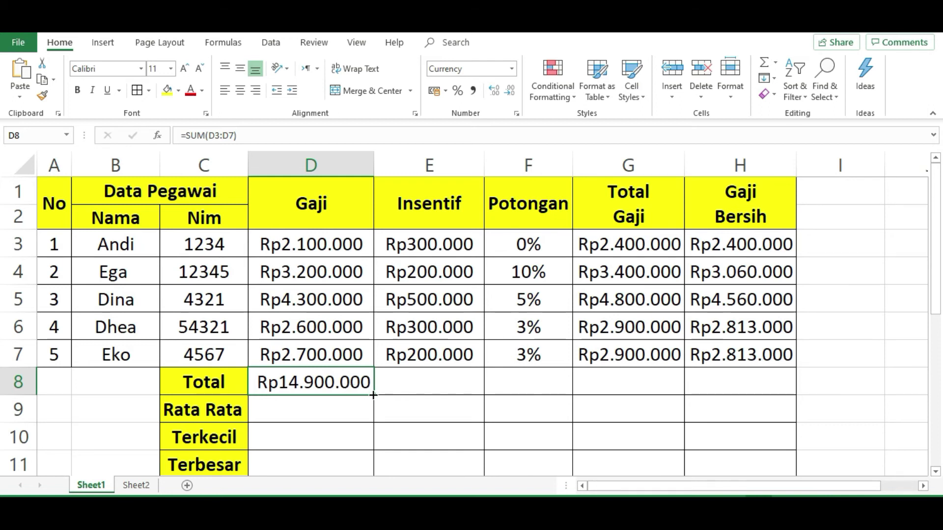
pyautogui.moveTo(373, 394); pyautogui.dragTo(764, 386)
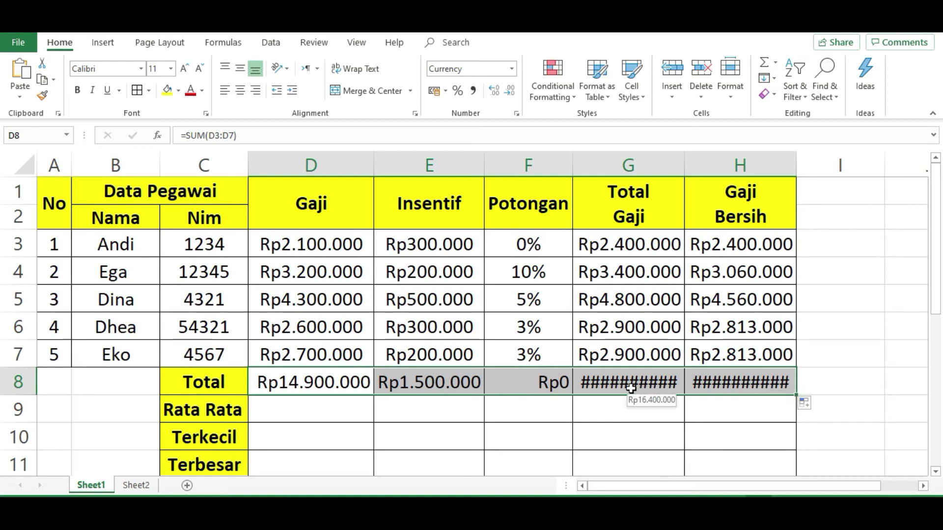
pyautogui.moveTo(683, 168); pyautogui.dragTo(698, 168)
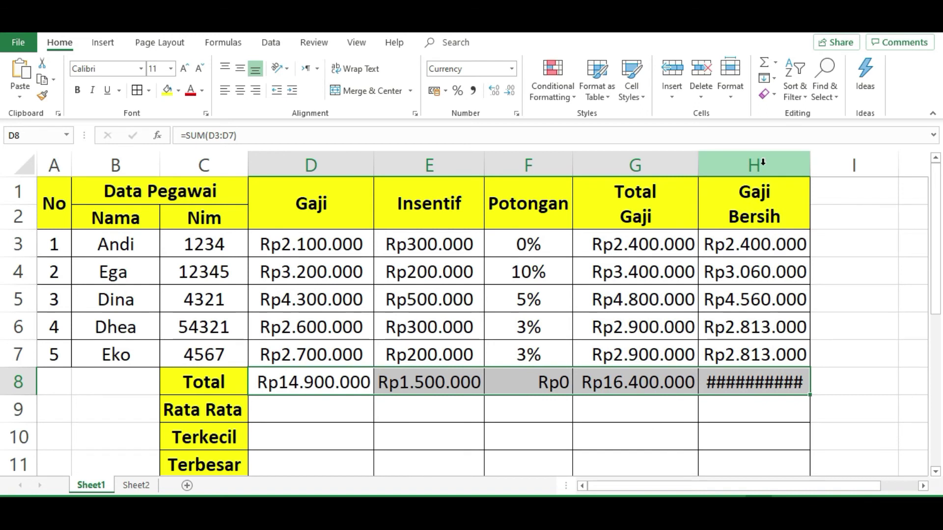
pyautogui.moveTo(809, 168); pyautogui.dragTo(824, 169)
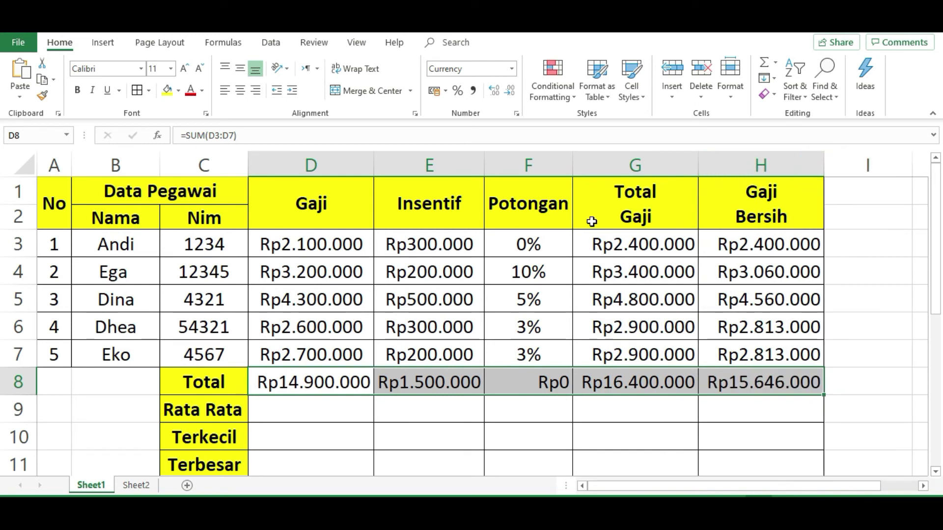
# Step: Format the Potongan total in F8 as a percentage and center it horizontally
pyautogui.click(538, 380)
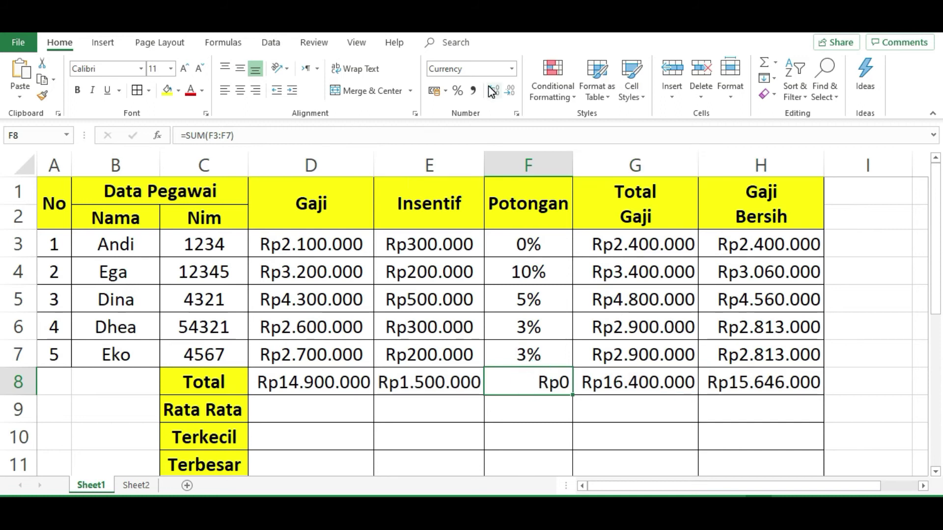
pyautogui.click(458, 92)
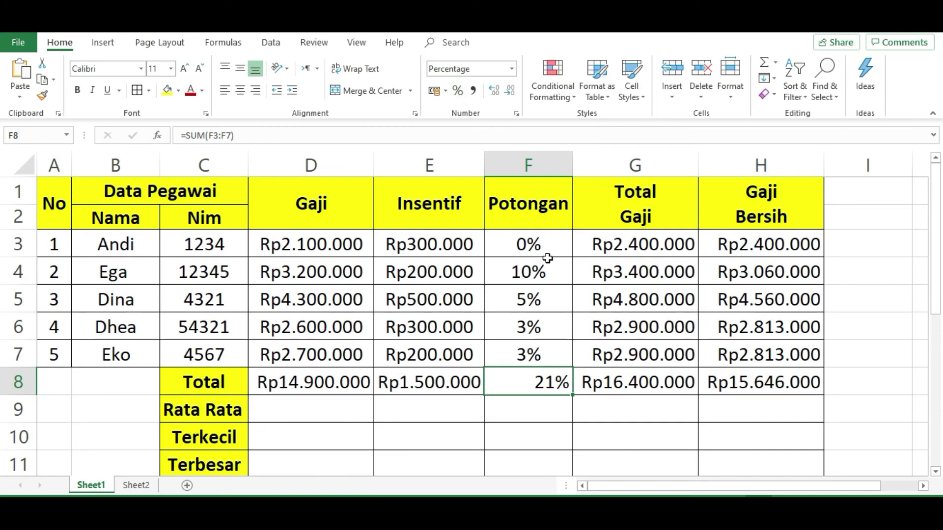
pyautogui.click(240, 90)
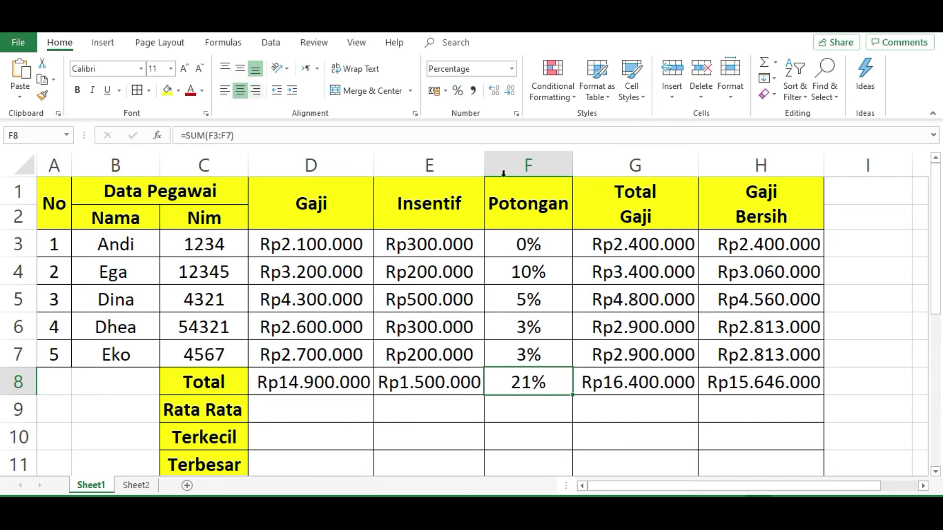
pyautogui.click(844, 365)
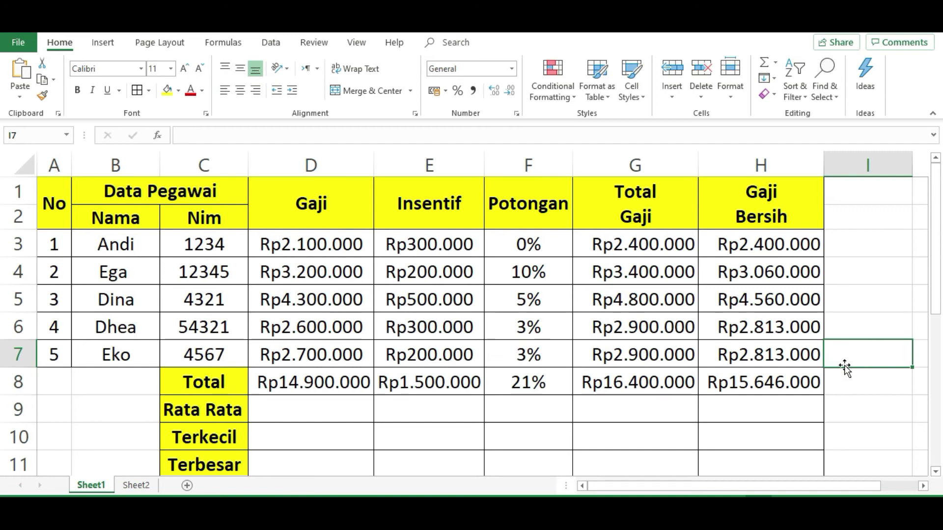
# Step: Enter the formula =AVERAGE(D3:D7) in D9 to calculate the Rata Rata of the Gaji column
pyautogui.click(256, 413)
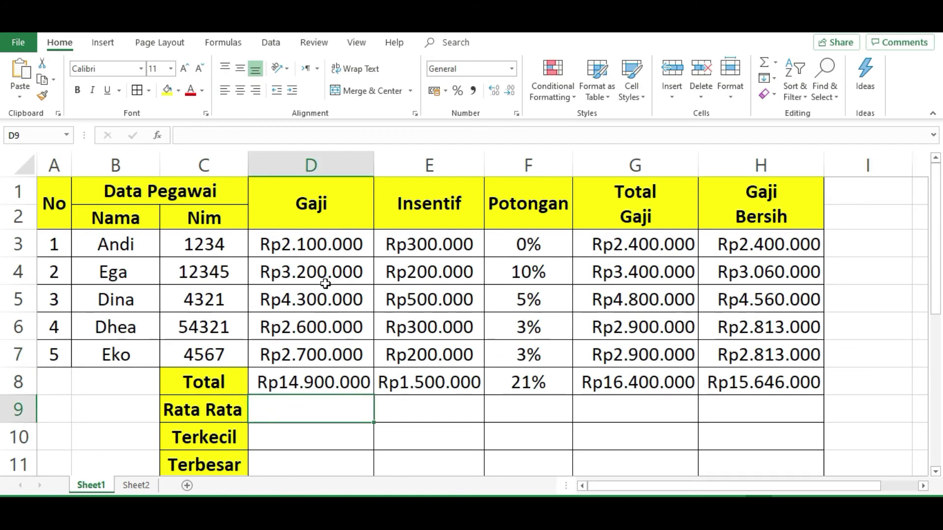
pyautogui.moveTo(315, 244); pyautogui.dragTo(315, 355)
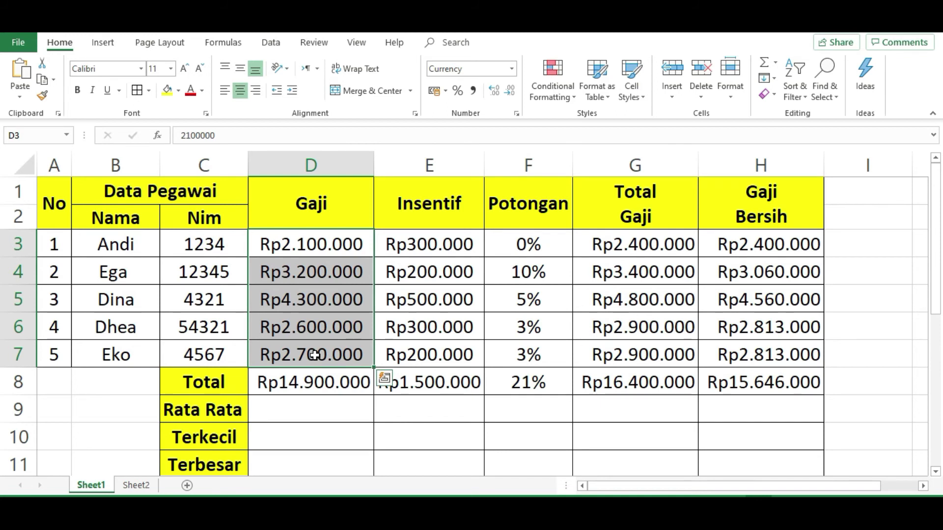
pyautogui.click(320, 415)
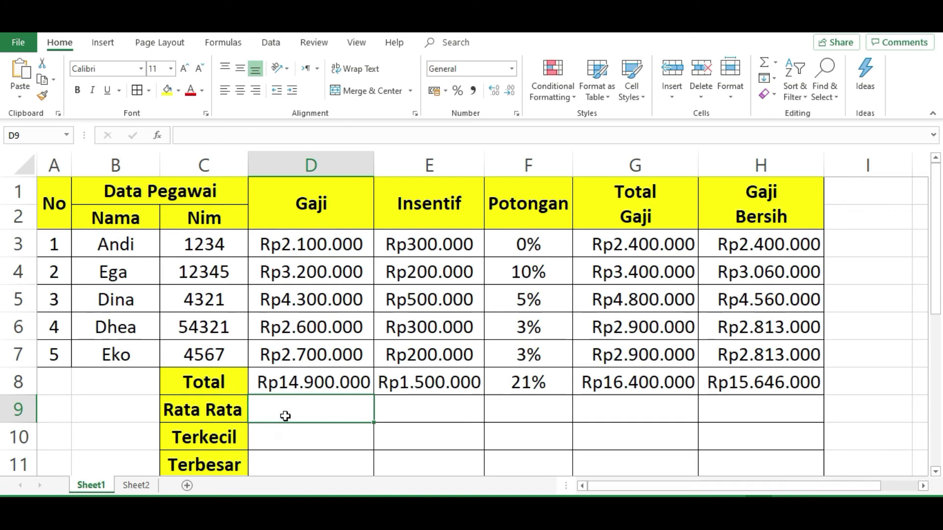
pyautogui.write('=')
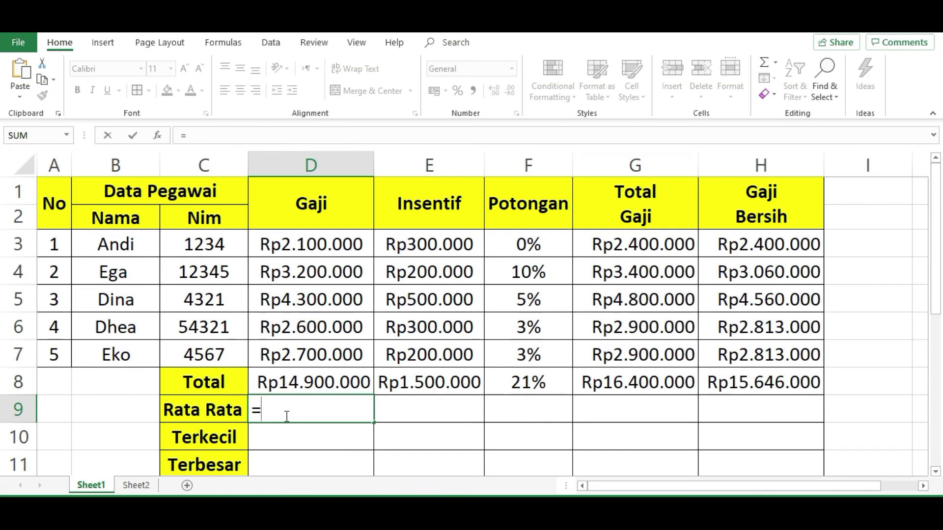
pyautogui.write('averag')
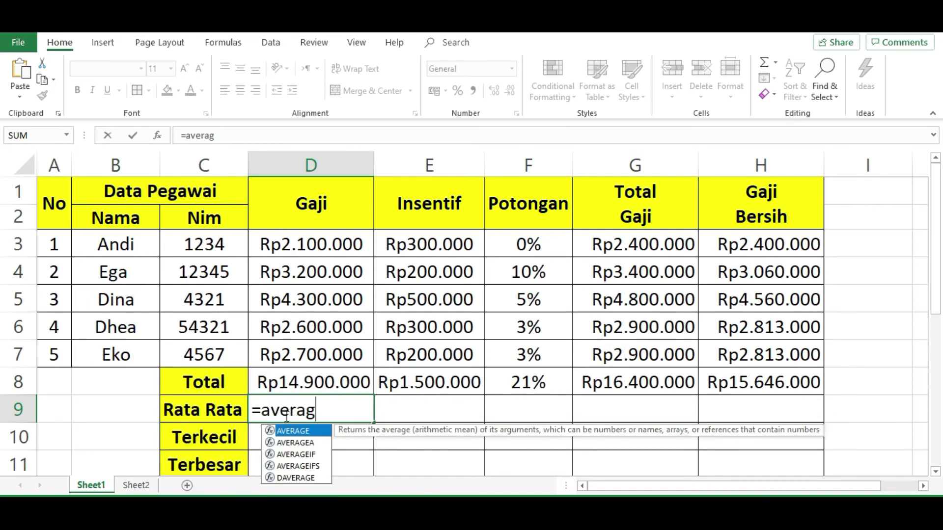
pyautogui.write('e(')
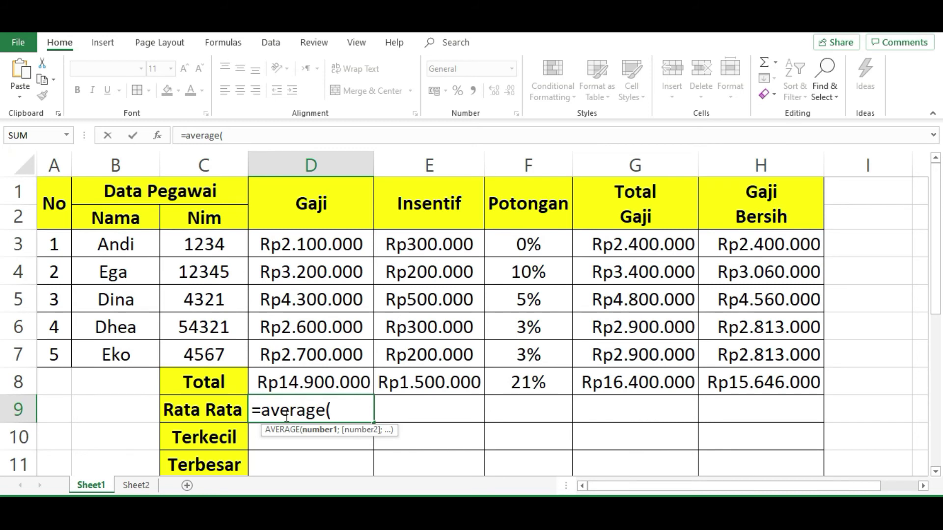
pyautogui.click(314, 242)
pyautogui.moveTo(313, 242); pyautogui.dragTo(309, 348)
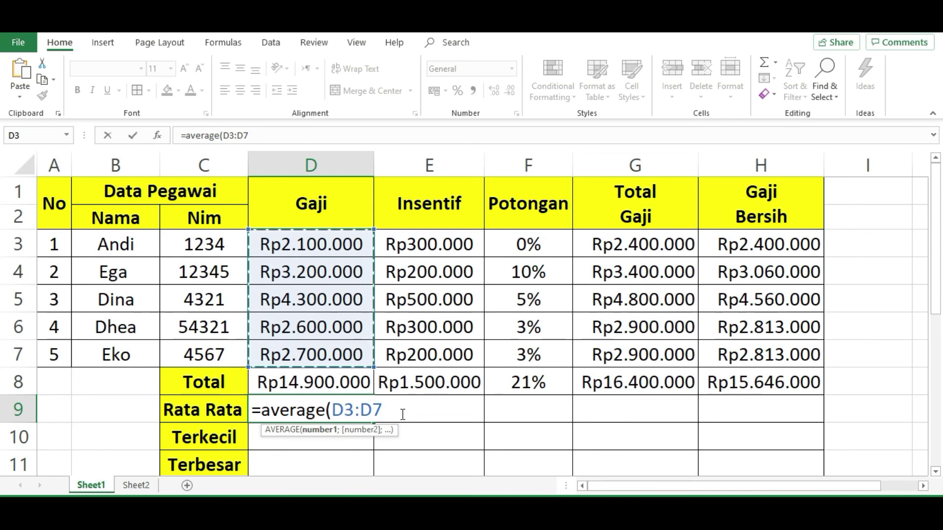
pyautogui.press('Return')
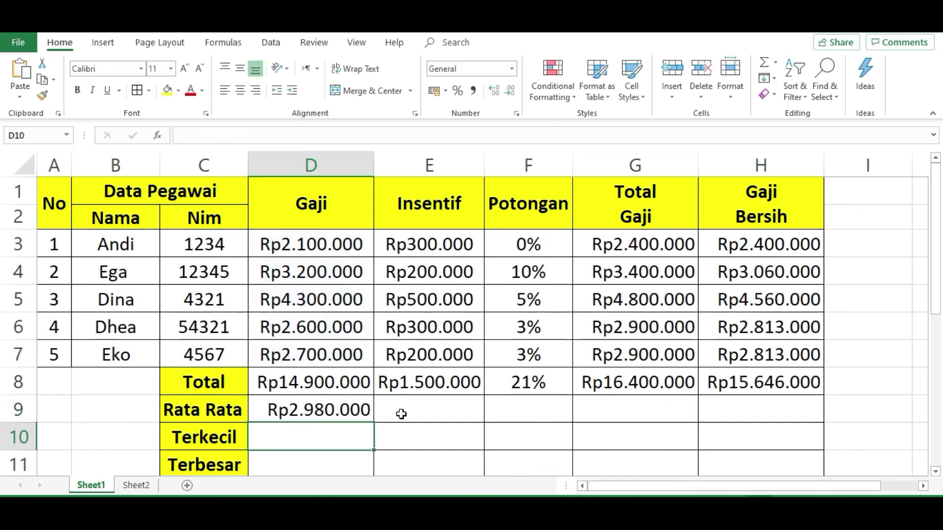
# Step: Fill the AVERAGE formula from D9 across the Rata Rata row to H9
pyautogui.click(329, 413)
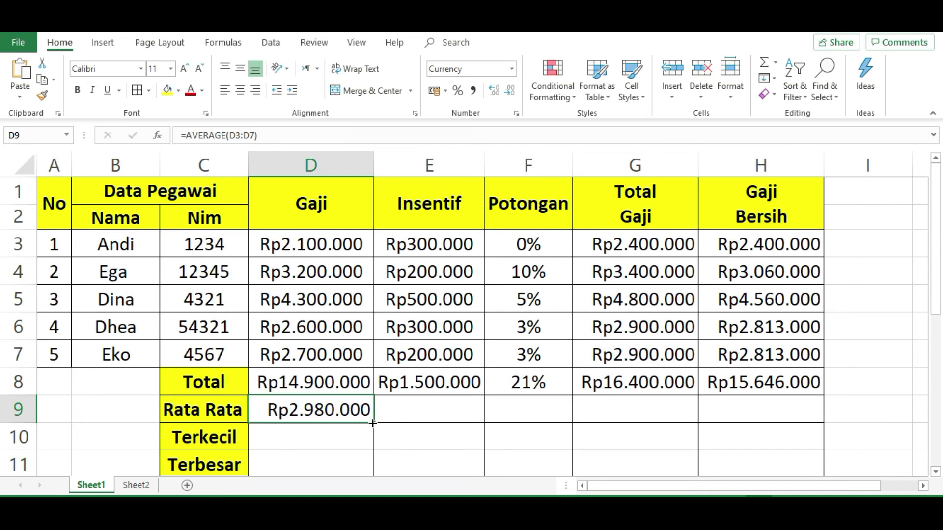
pyautogui.moveTo(370, 420); pyautogui.dragTo(674, 419)
pyautogui.moveTo(762, 412); pyautogui.dragTo(782, 416)
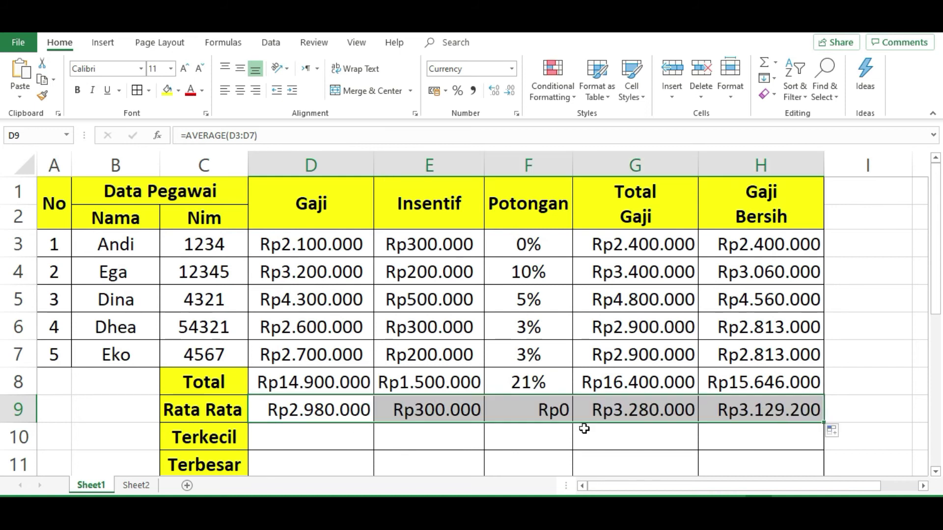
# Step: Format the Potongan average in F9 as a percentage and center it horizontally
pyautogui.click(532, 413)
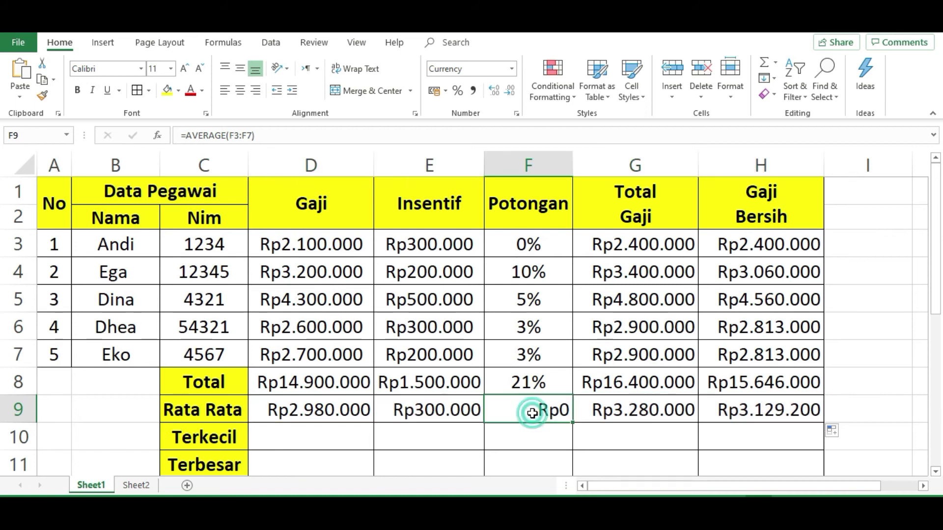
pyautogui.click(457, 92)
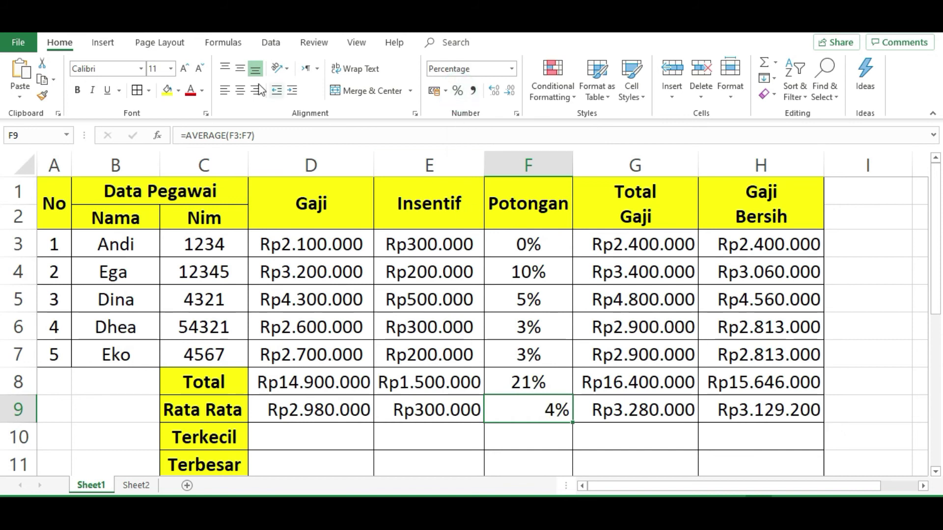
pyautogui.click(240, 90)
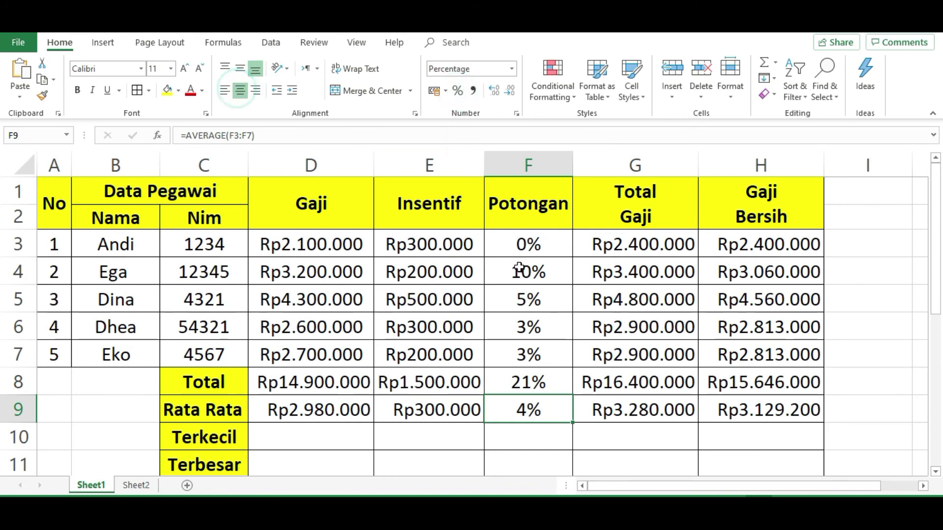
pyautogui.click(514, 438)
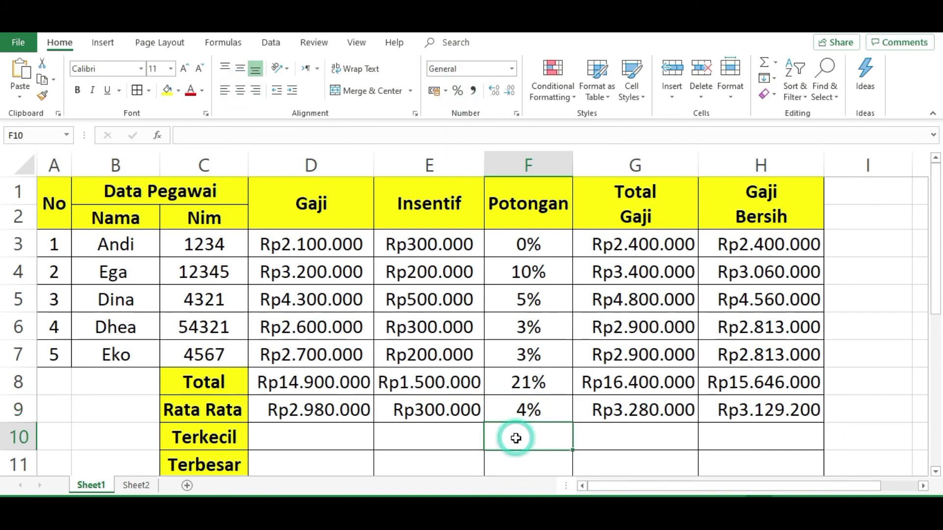
# Step: Enter the formula =MIN(D3:D7) in D10 to find the Terkecil value of the Gaji column
pyautogui.click(307, 437)
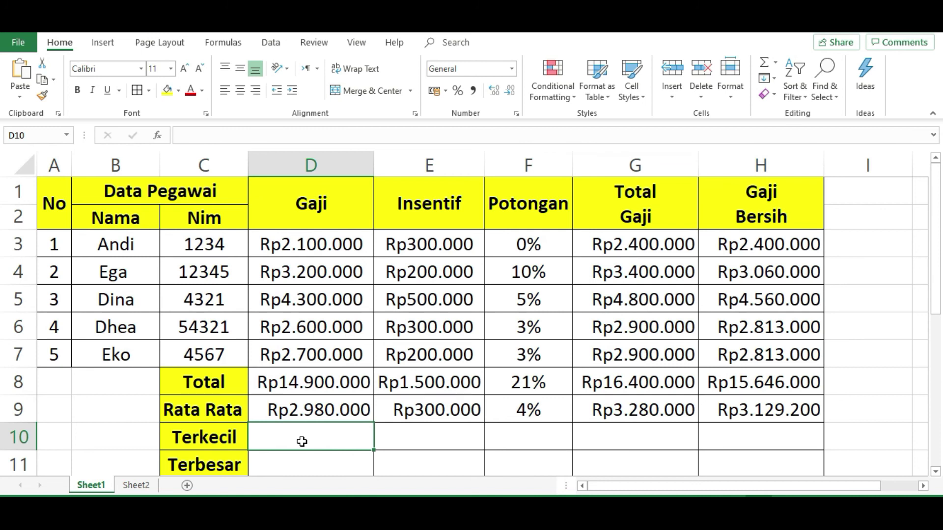
pyautogui.write('=')
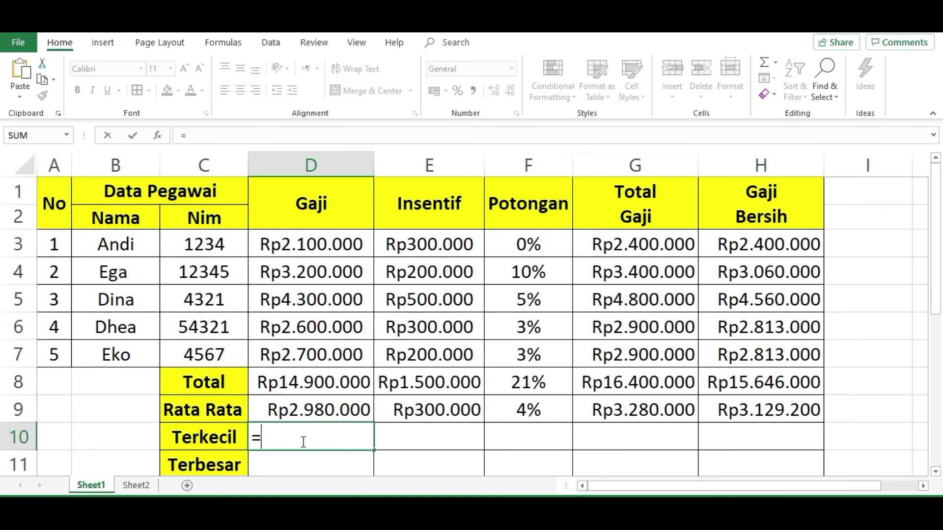
pyautogui.write('min(')
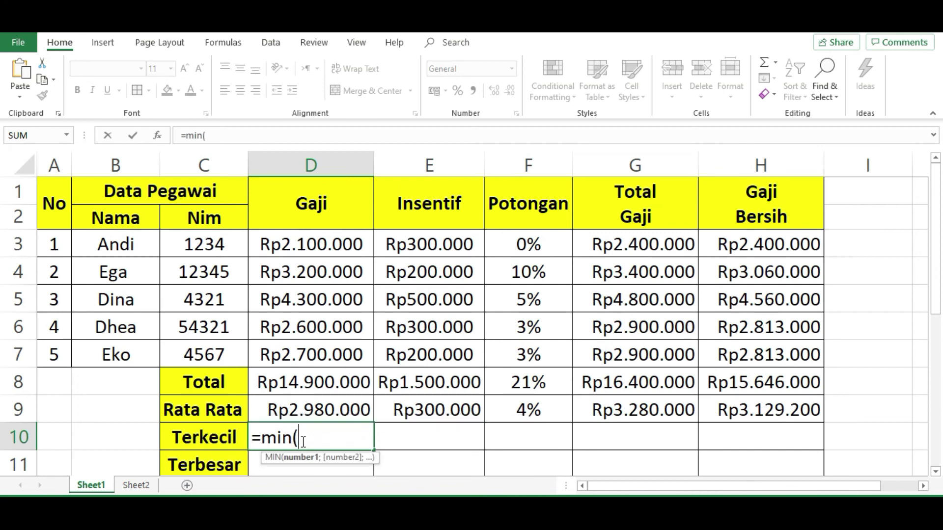
pyautogui.moveTo(313, 238); pyautogui.dragTo(304, 347)
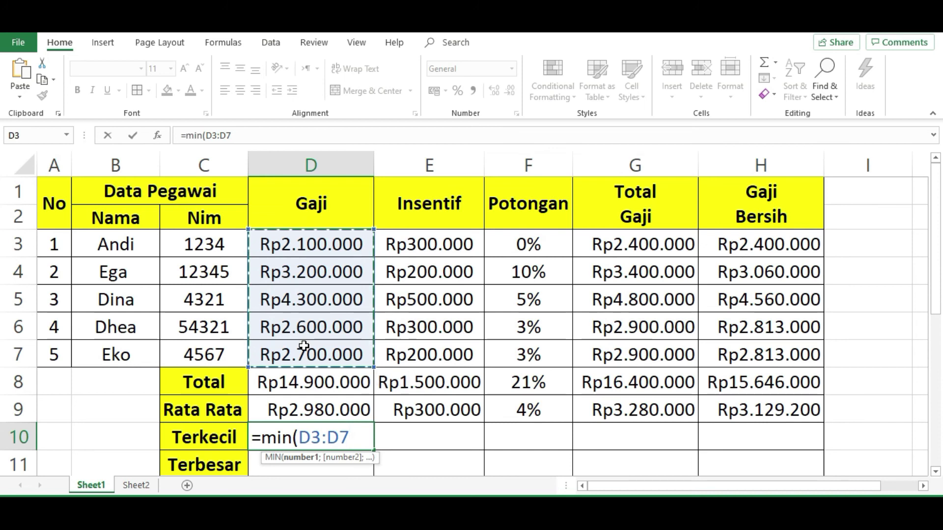
pyautogui.write(')')
pyautogui.press('Return')
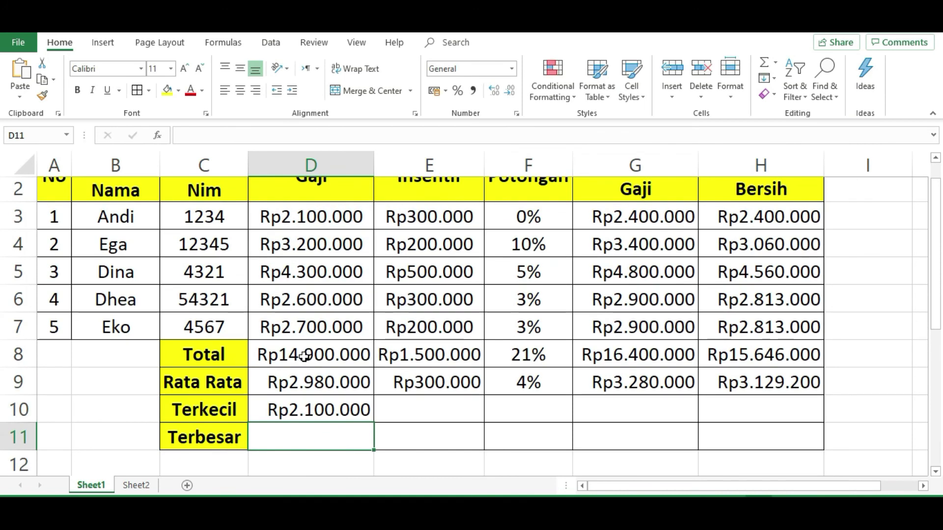
# Step: Fill the MIN formula from D10 across the Terkecil row to H10
pyautogui.click(320, 410)
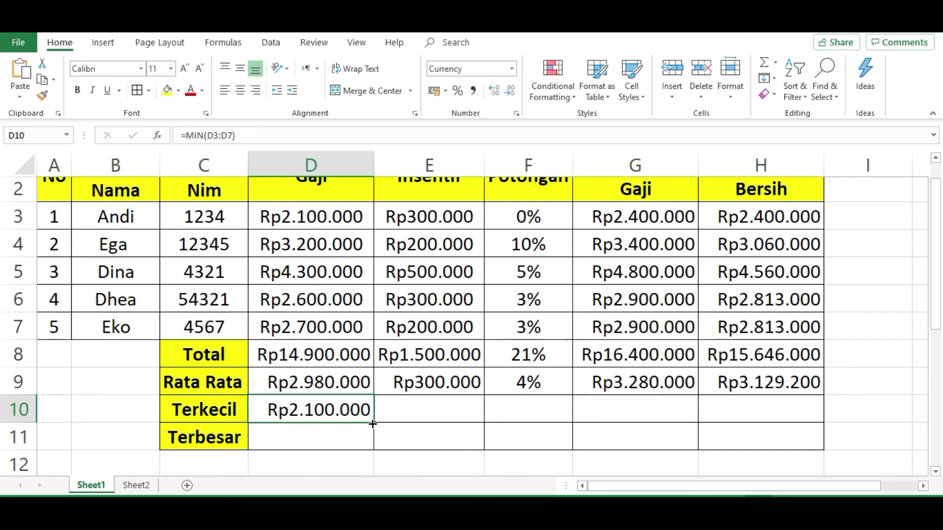
pyautogui.moveTo(372, 423); pyautogui.dragTo(550, 426)
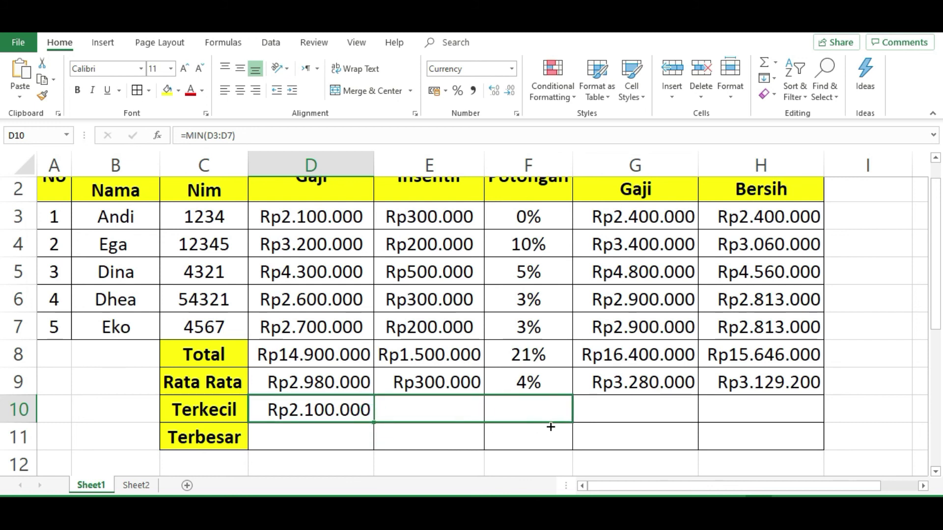
pyautogui.moveTo(608, 424); pyautogui.dragTo(645, 423)
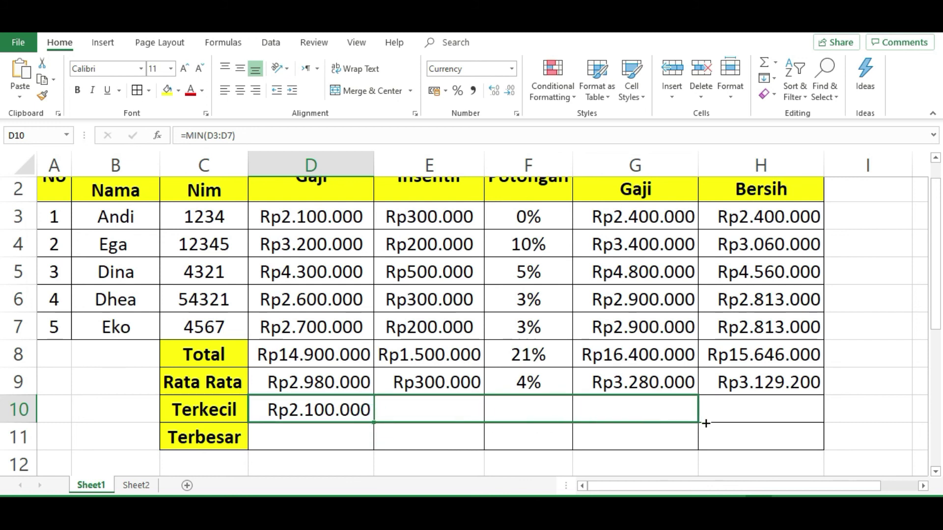
pyautogui.moveTo(768, 420); pyautogui.dragTo(774, 420)
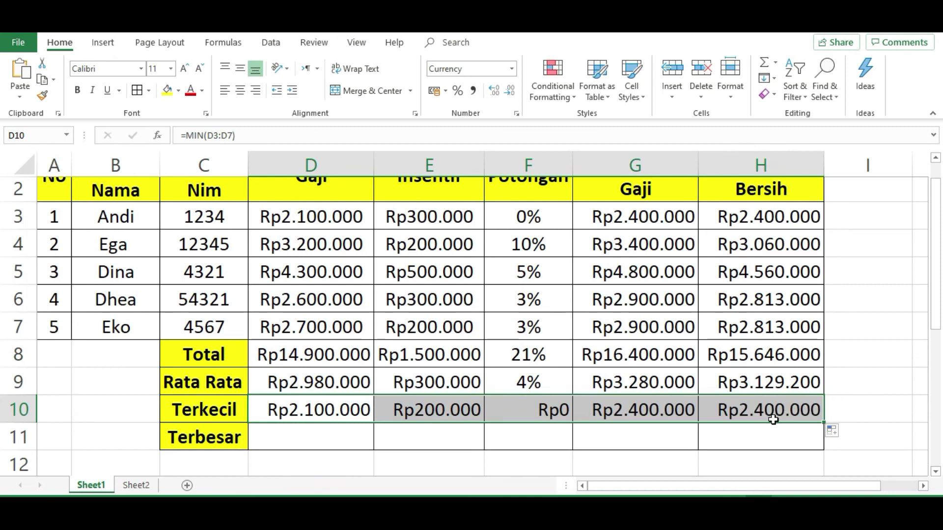
# Step: Enter the formula =MAX(D3:D7) in D11 to find the Terbesar value of the Gaji column
pyautogui.click(337, 443)
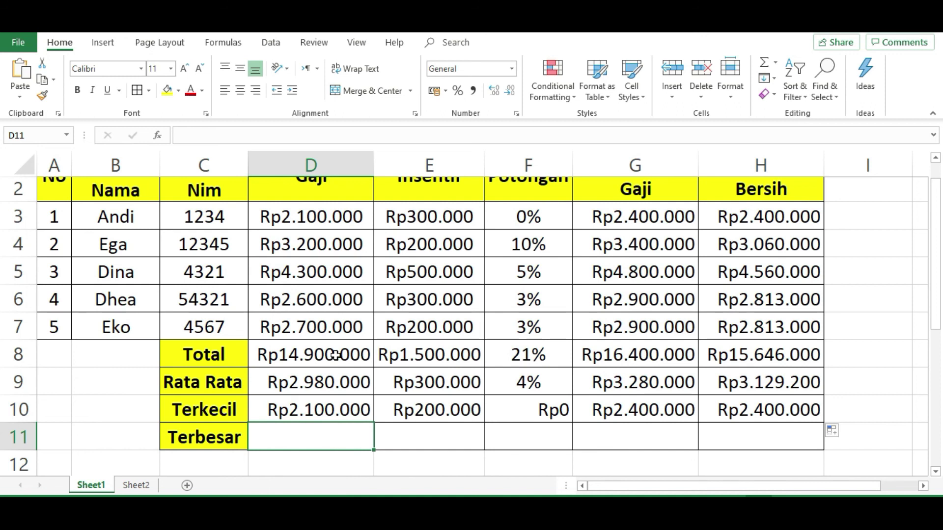
pyautogui.click(284, 443)
pyautogui.write('=')
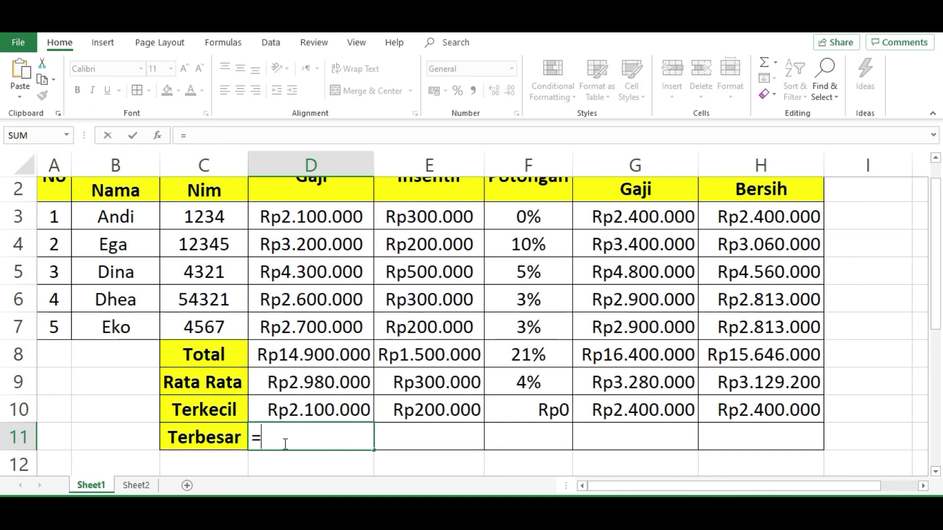
pyautogui.write('max(')
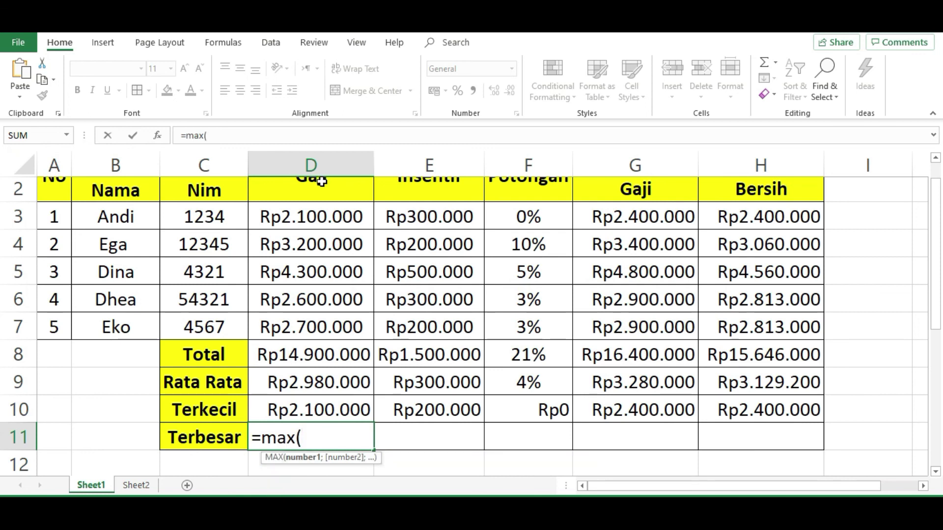
pyautogui.moveTo(309, 211); pyautogui.dragTo(312, 326)
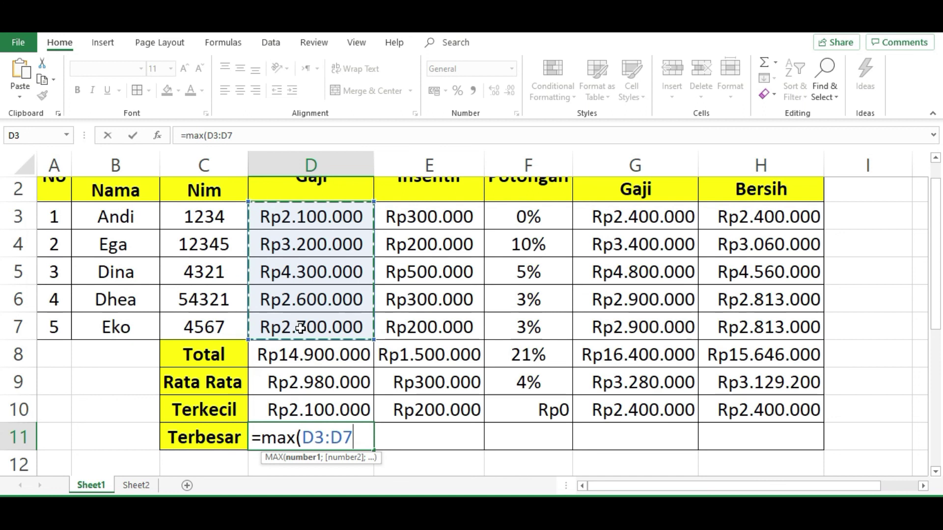
pyautogui.write(')')
pyautogui.press('Return')
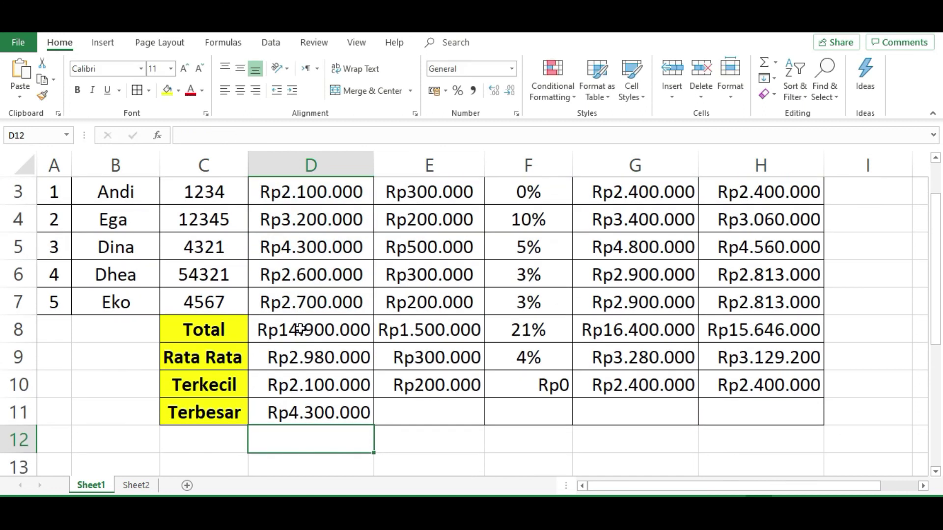
# Step: Fill the MAX formula from D11 across the Terbesar row to H11
pyautogui.click(321, 408)
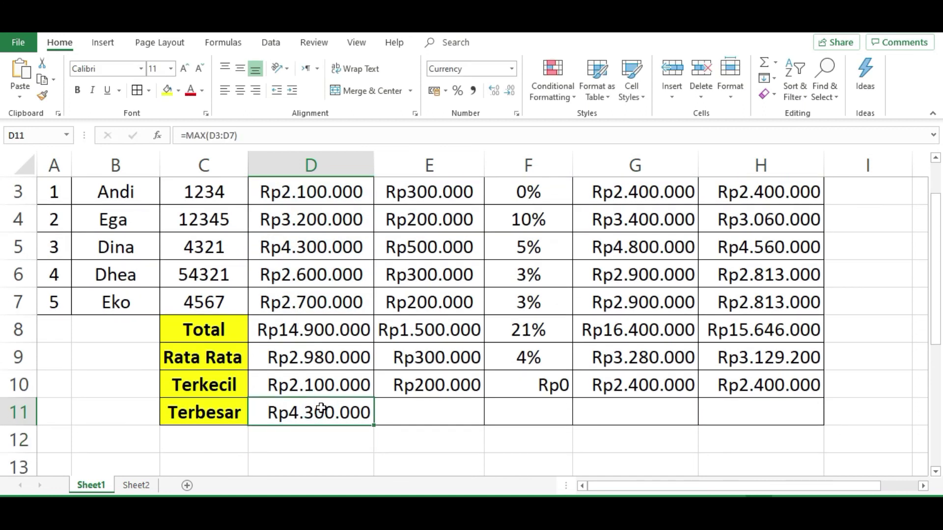
pyautogui.moveTo(376, 427); pyautogui.dragTo(784, 417)
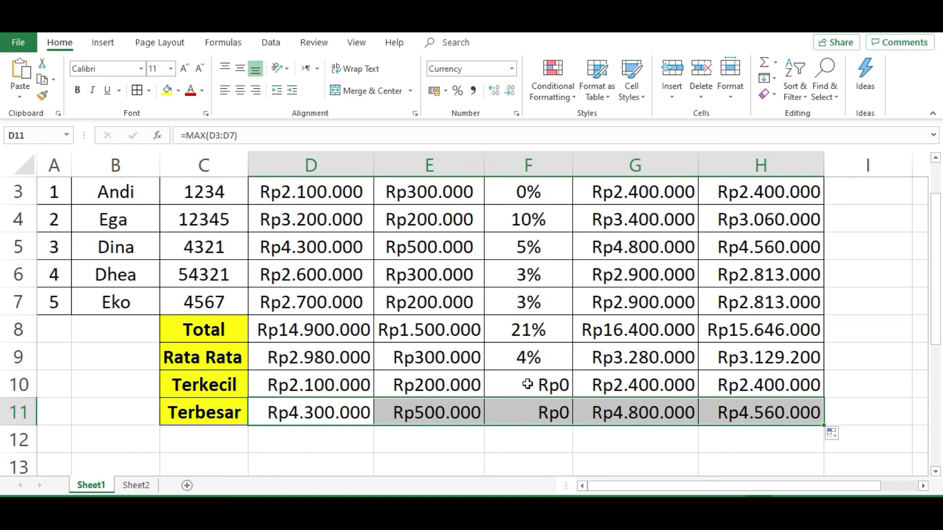
# Step: Format the Potongan minimum and maximum in F10:F11 as percentages and center them horizontally
pyautogui.click(527, 384)
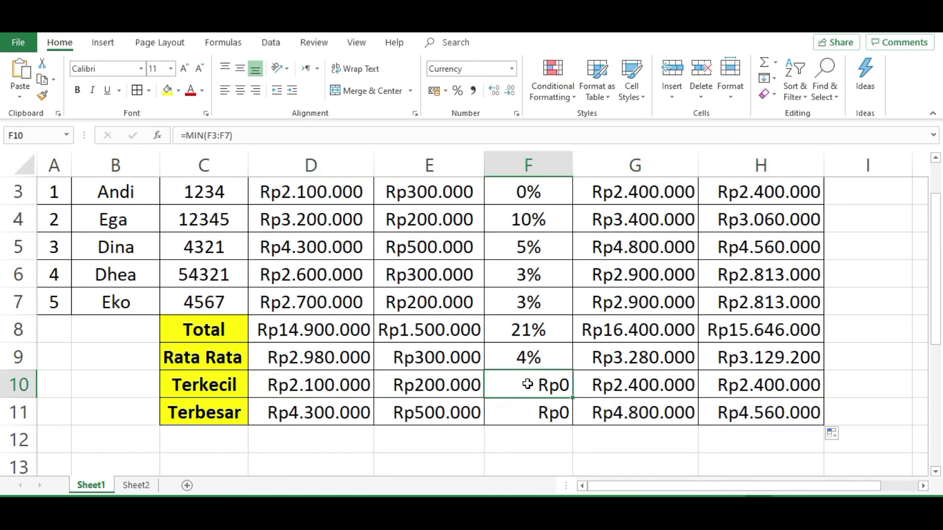
pyautogui.moveTo(526, 384); pyautogui.dragTo(526, 407)
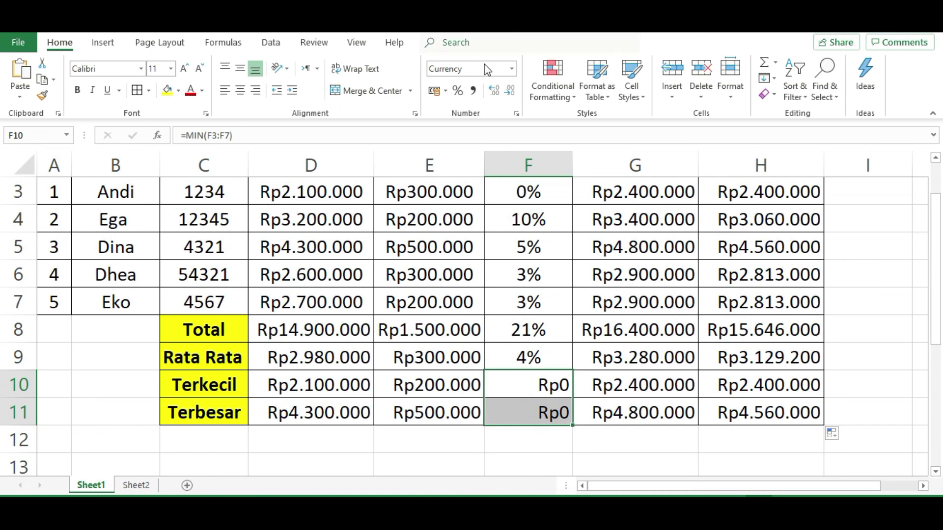
pyautogui.click(458, 91)
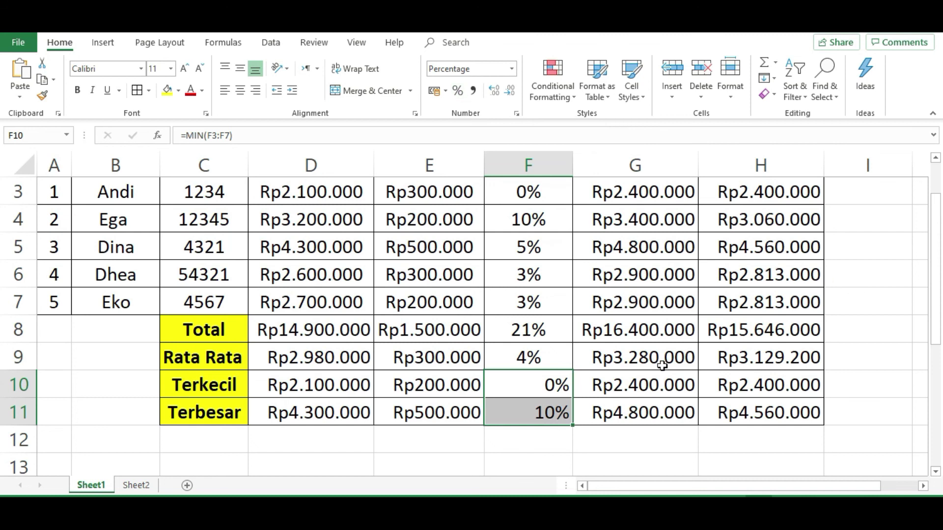
pyautogui.click(240, 90)
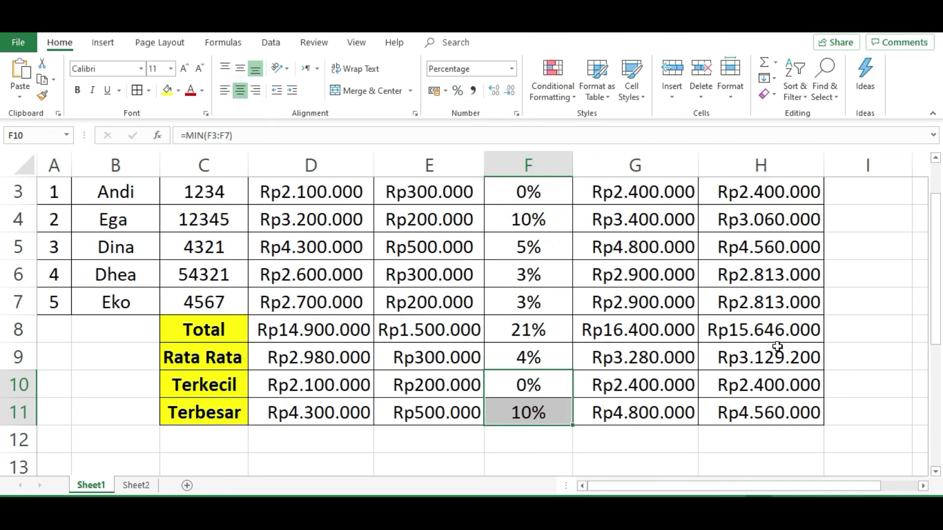
pyautogui.click(859, 361)
# Step: Inspect the Total Gaji formula in G3 and the cells it references, leaving it as it is
pyautogui.moveTo(938, 338); pyautogui.dragTo(938, 318)
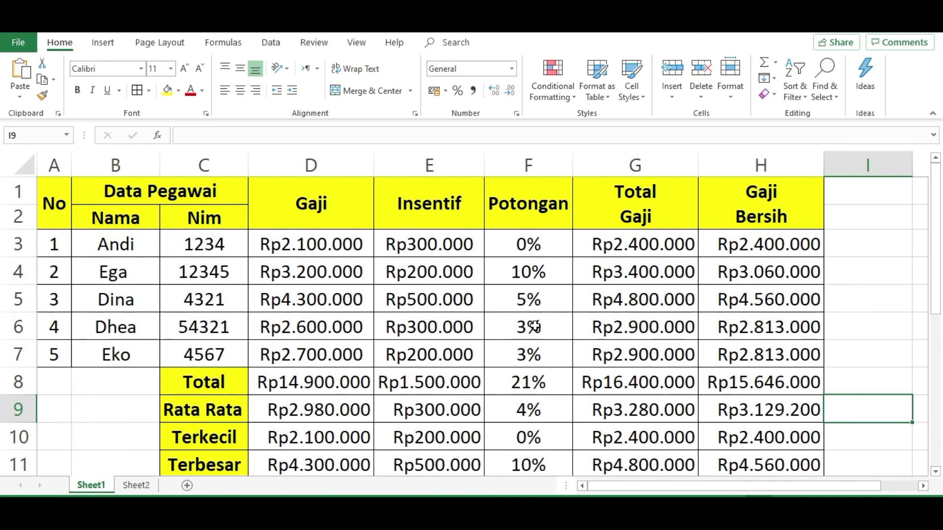
pyautogui.click(656, 248)
pyautogui.doubleClick(656, 248)
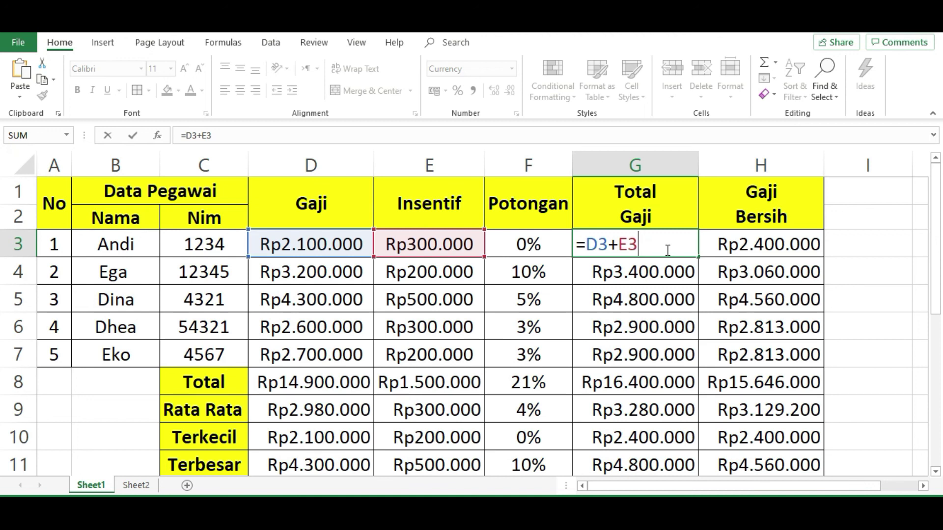
pyautogui.hotkey('ctrl', 'Return')
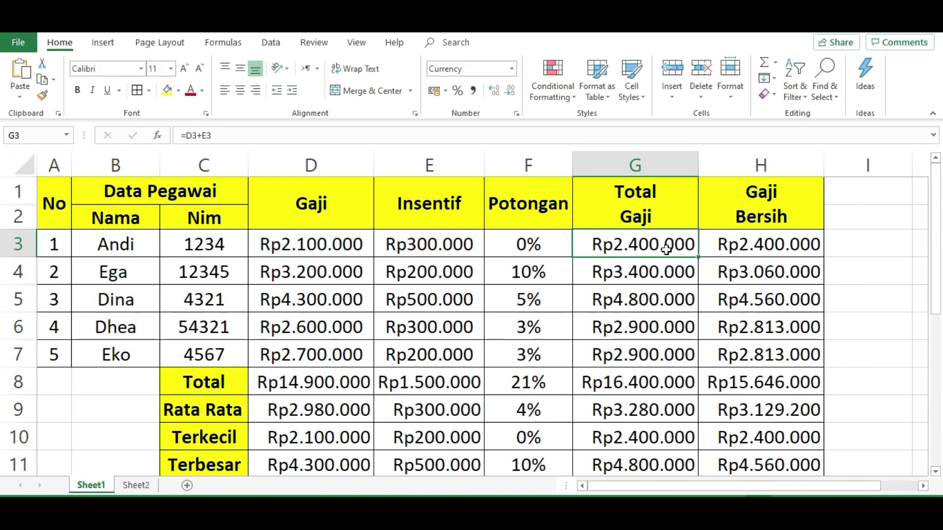